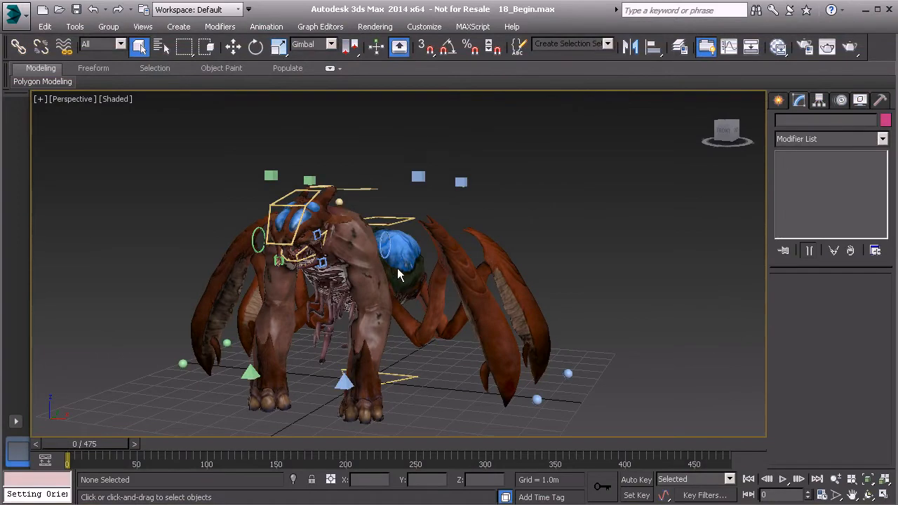
Examine the creature model and its rig controls from several angles
alt+middle_drag(380, 272, 382, 302)
ctrl+alt+middle_drag(374, 333, 376, 188)
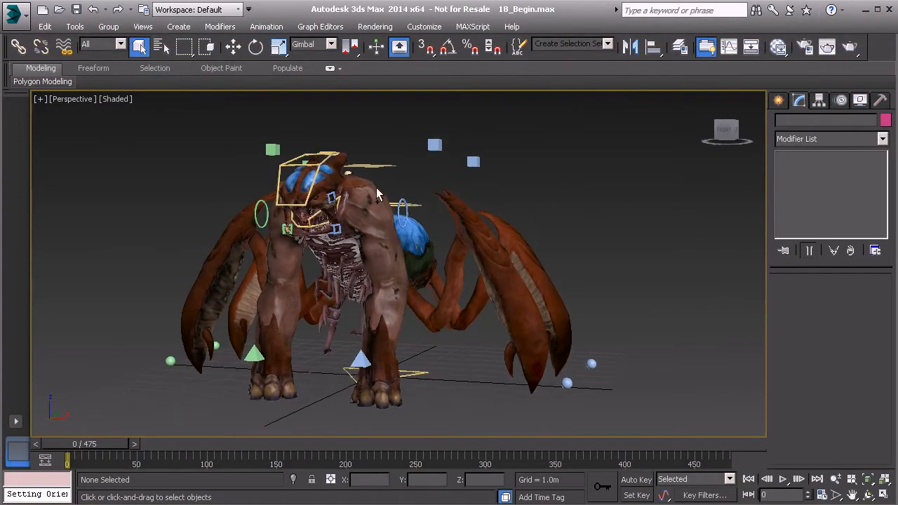
alt+middle_drag(380, 263, 325, 202)
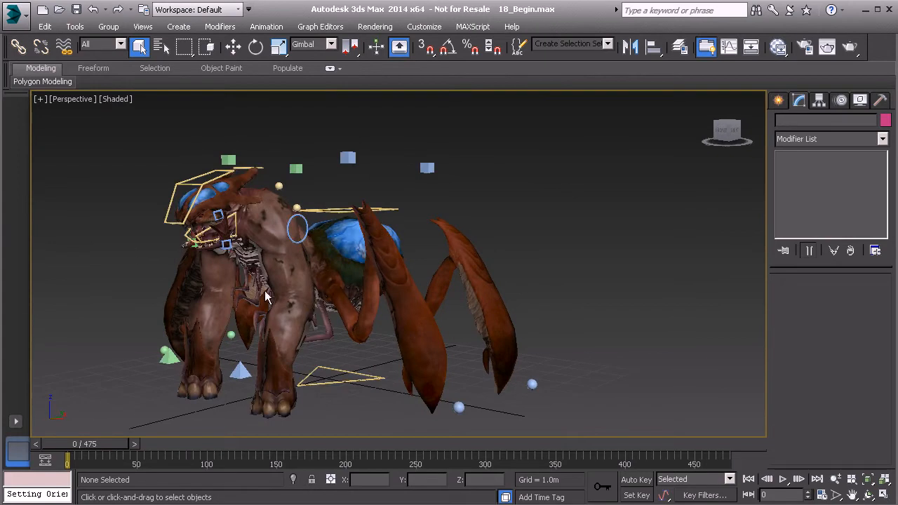
alt+middle_drag(291, 265, 318, 204)
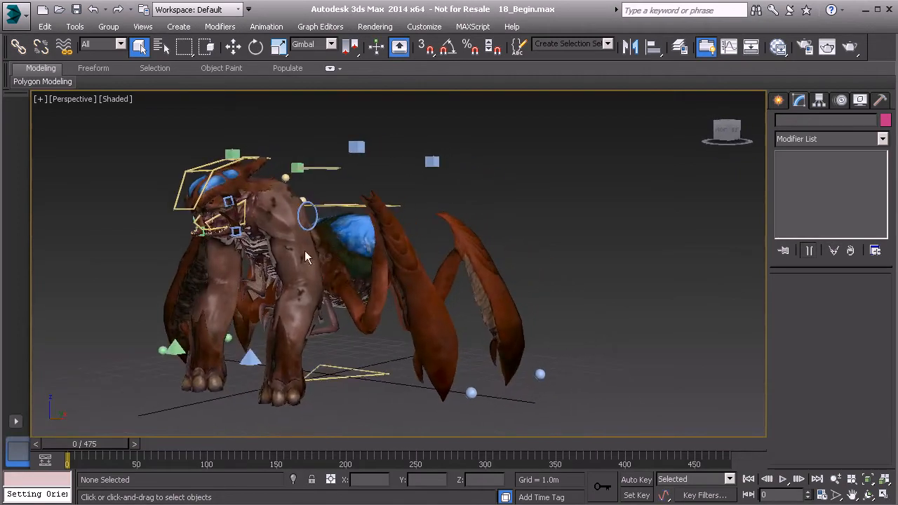
alt+middle_drag(302, 267, 344, 273)
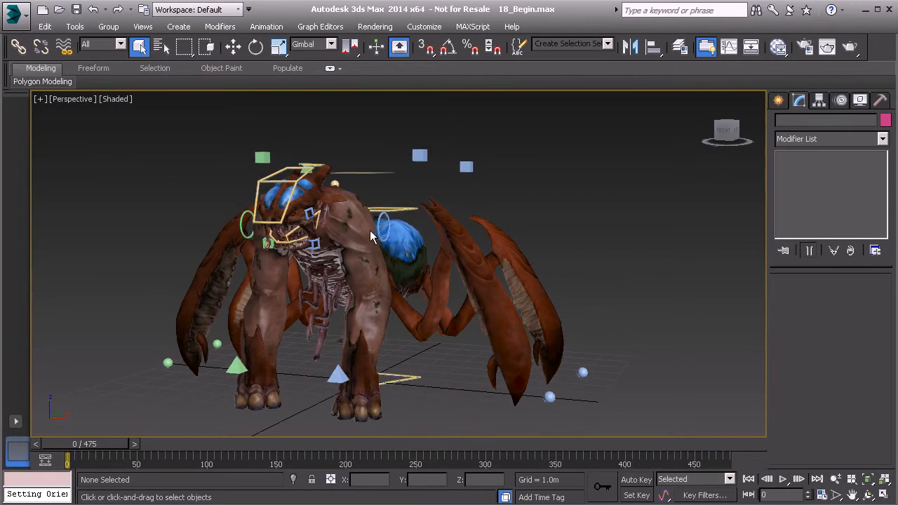
alt+middle_drag(387, 238, 391, 208)
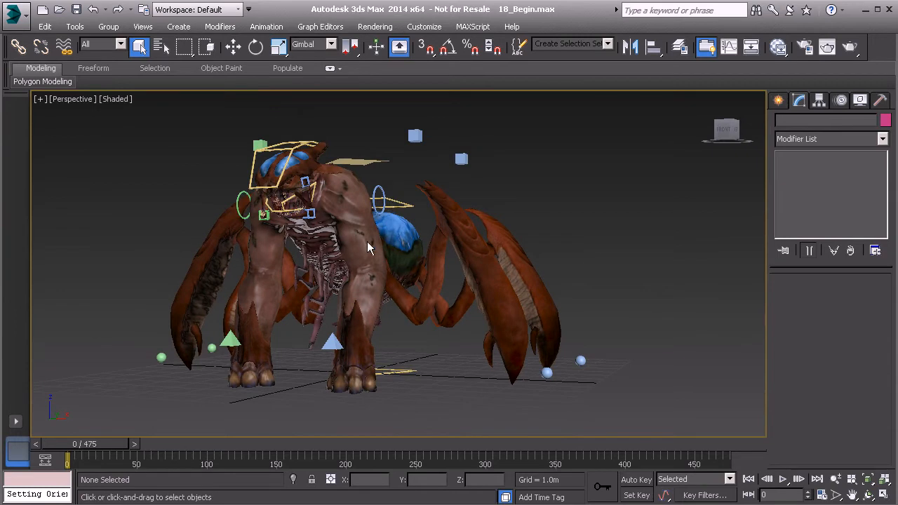
alt+middle_drag(372, 252, 400, 266)
middle_drag(334, 229, 338, 238)
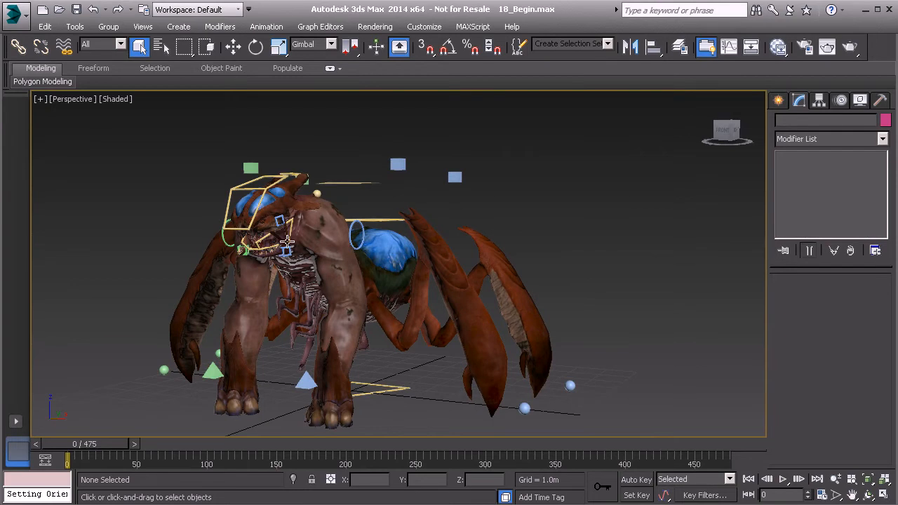
scroll(344, 272, up, 1)
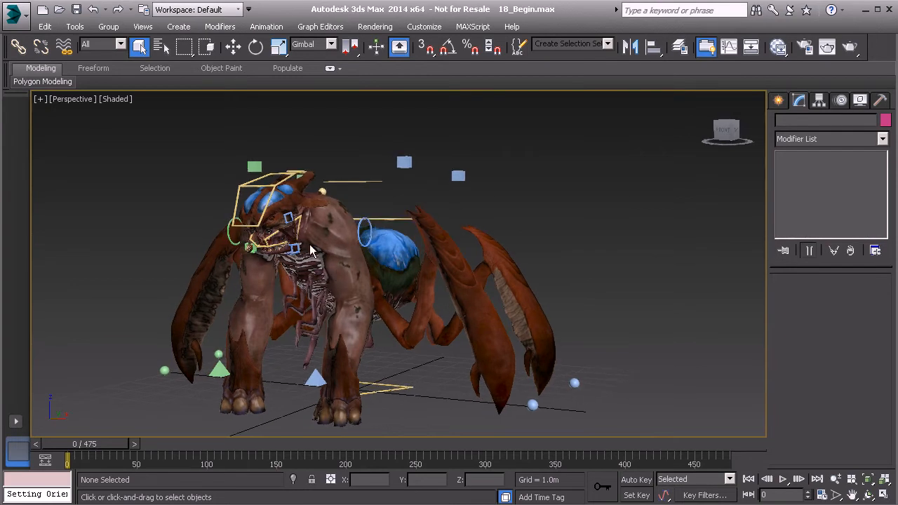
scroll(332, 249, up, 1)
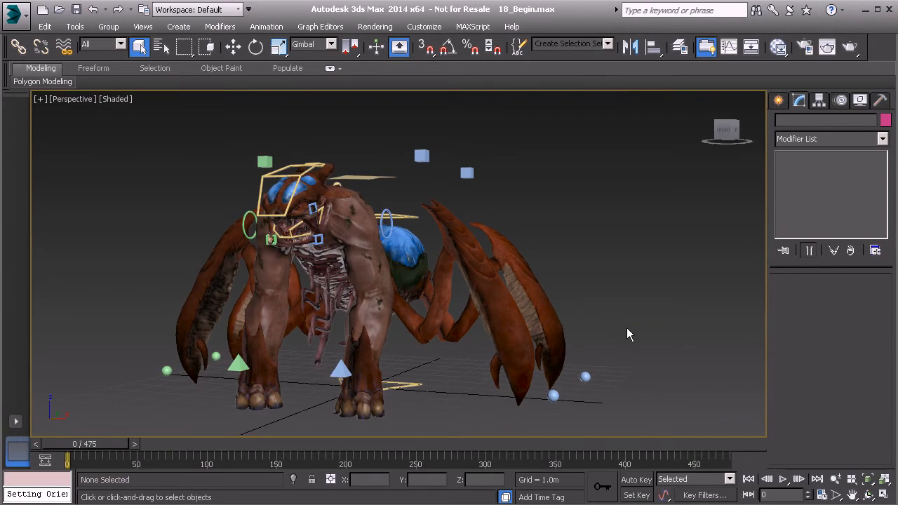
middle_drag(565, 314, 574, 314)
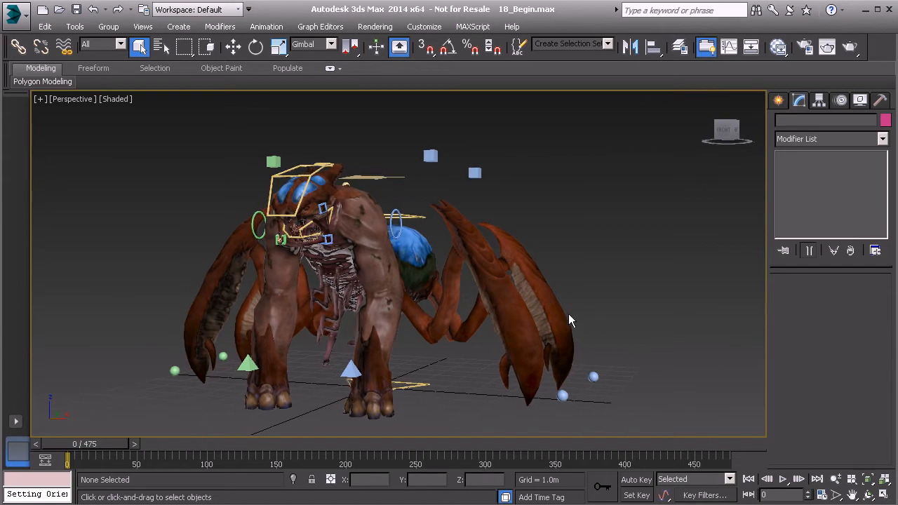
Accept the time configuration with the NTSC frame rate and set the default tangent type for new keys to stepped
right_click(748, 496)
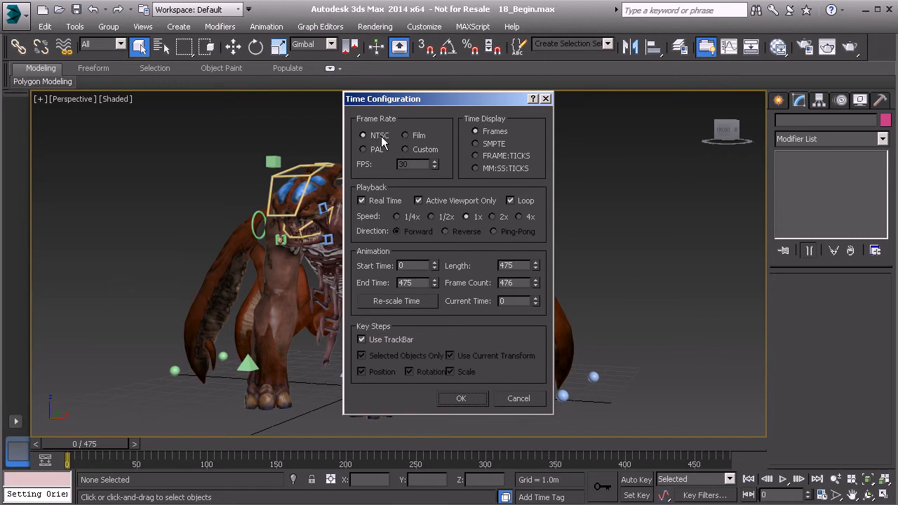
click(462, 399)
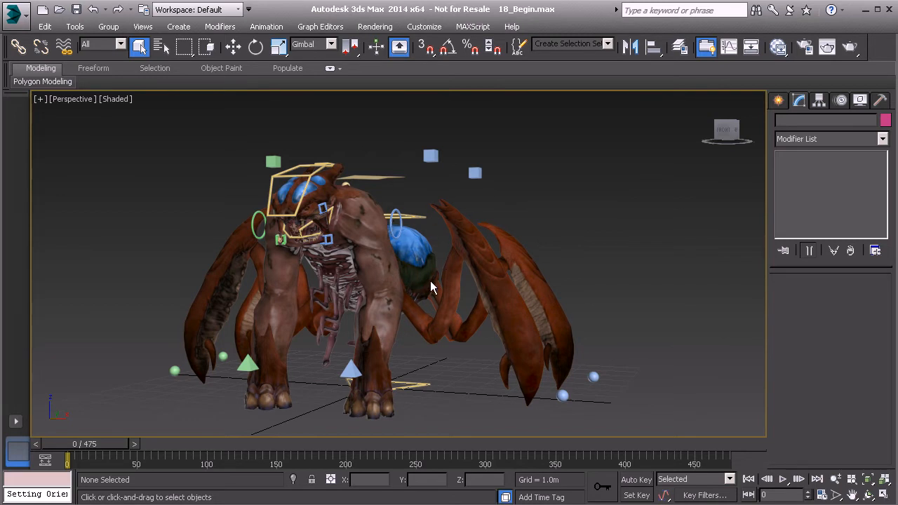
click(663, 496)
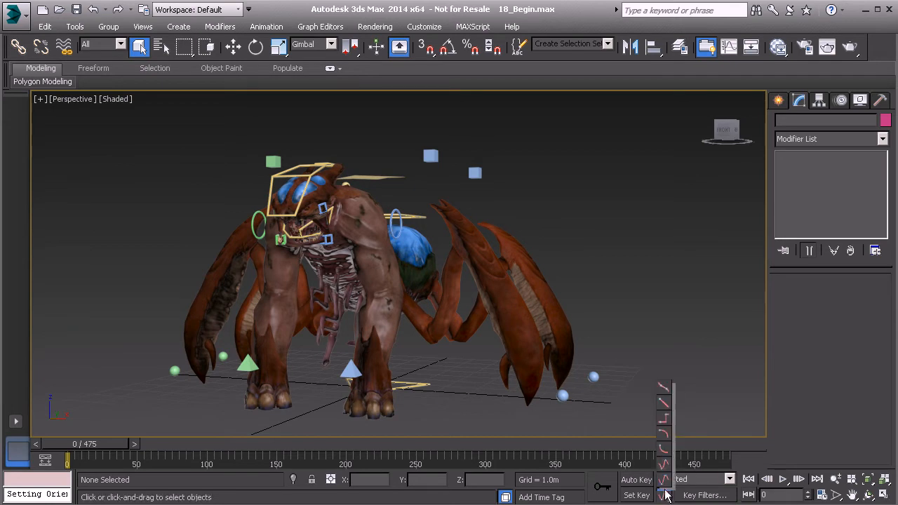
click(666, 419)
Inspect the creature's head, body and leg controls from the front, above and the side before animating
alt+middle_drag(442, 315, 457, 303)
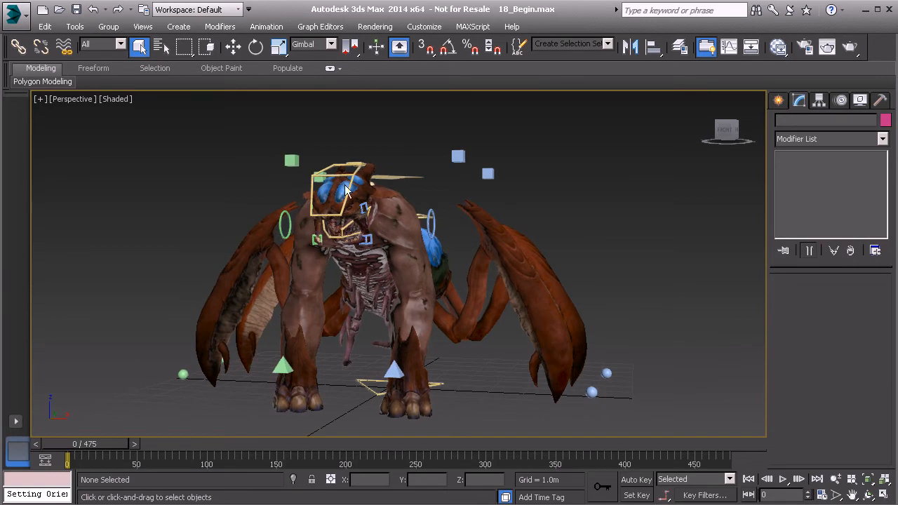
alt+middle_drag(394, 268, 425, 341)
mouse_move(380, 372)
alt+middle_down()
mouse_move(429, 340)
mouse_move(394, 378)
alt+middle_up()
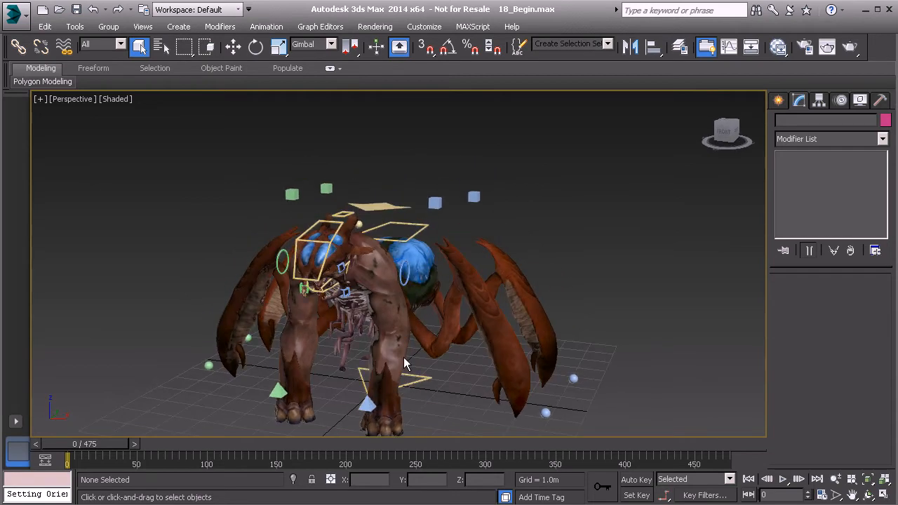
alt+middle_drag(404, 364, 340, 362)
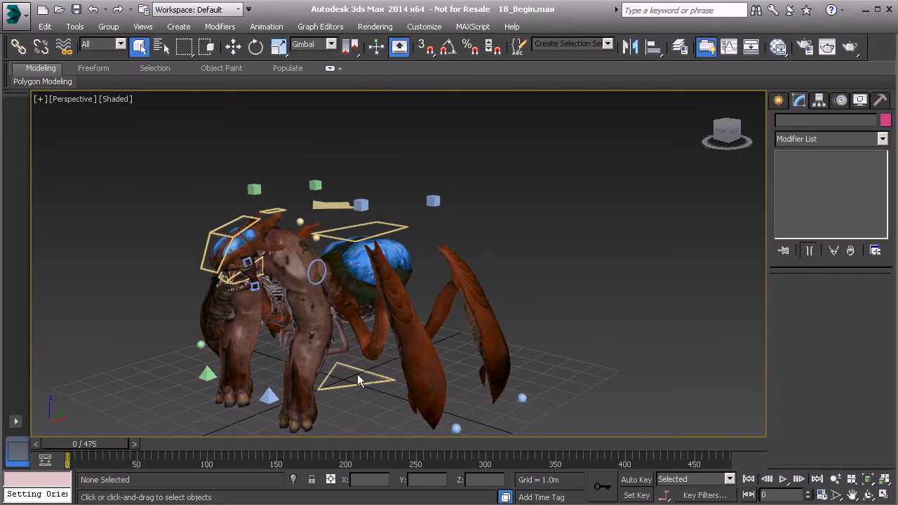
middle_drag(344, 372, 347, 352)
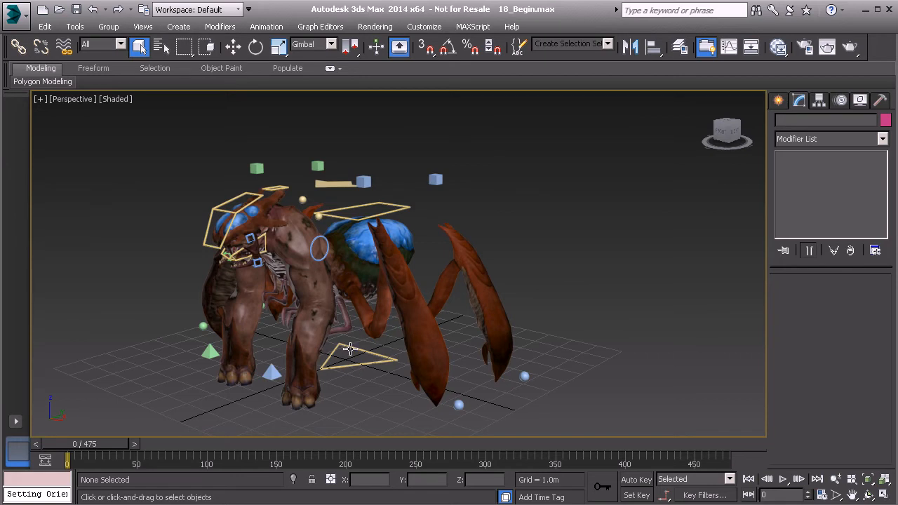
alt+middle_drag(349, 300, 396, 269)
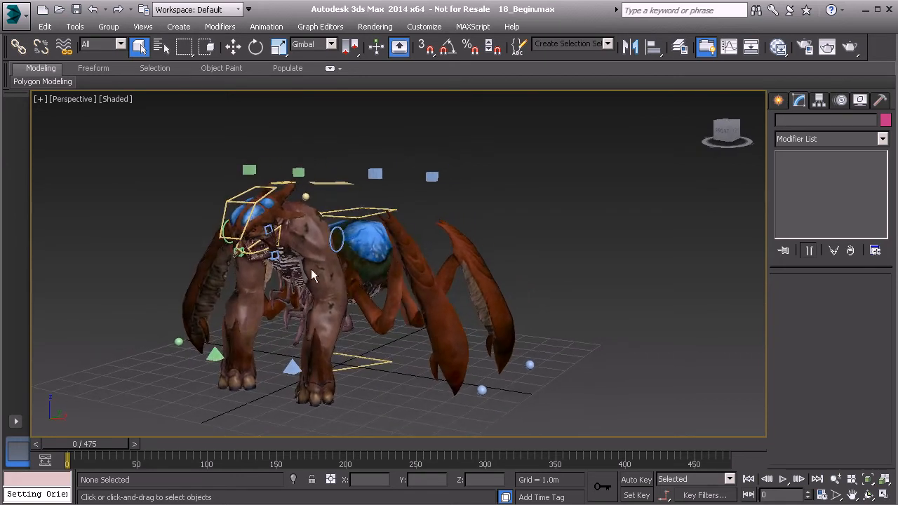
alt+middle_drag(307, 245, 332, 385)
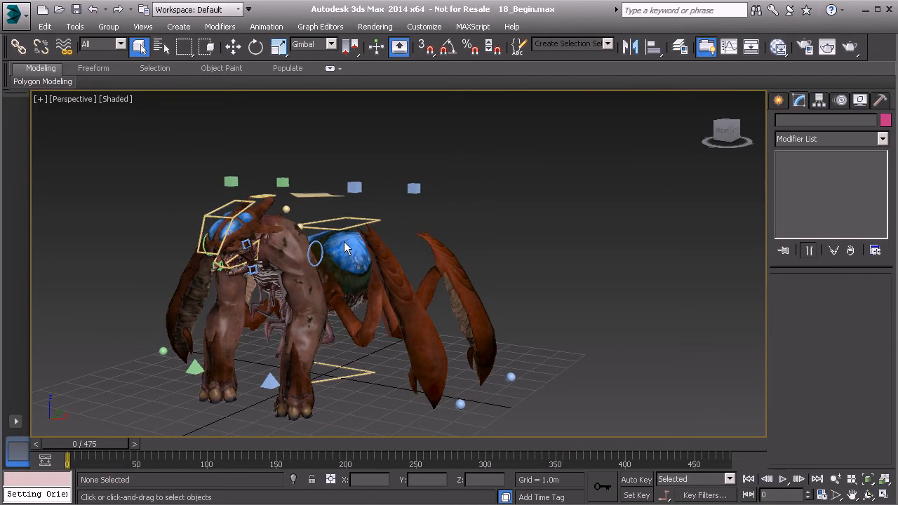
middle_drag(332, 304, 341, 297)
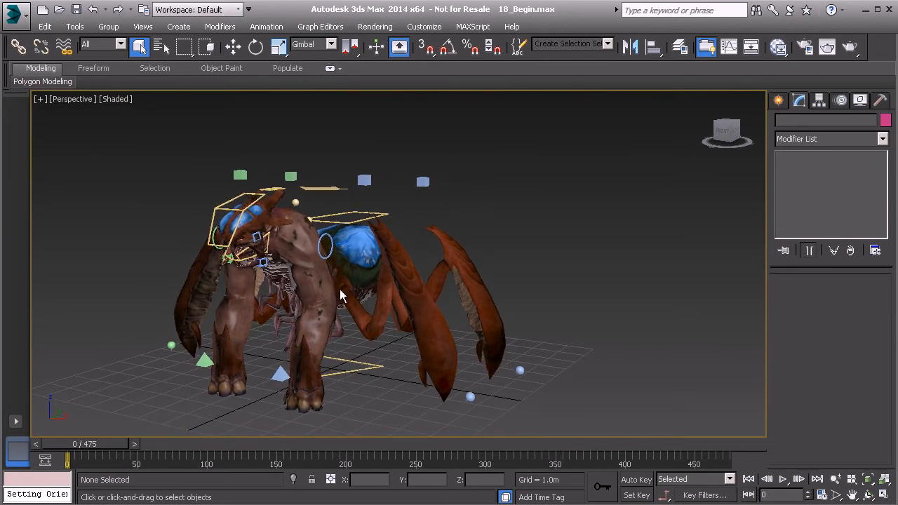
Select the rig controls in the GameBoss_Controls selection set and turn on Auto Key
drag(248, 183, 573, 419)
alt+middle_drag(494, 352, 497, 347)
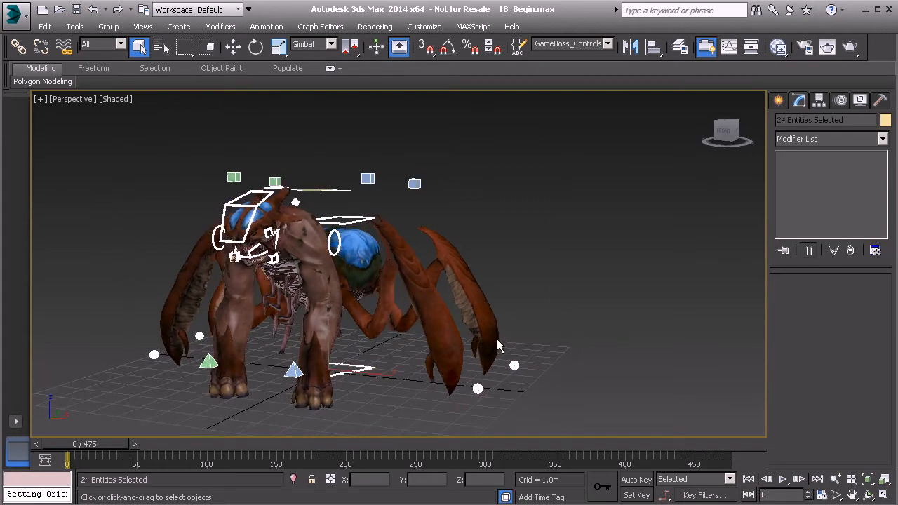
click(638, 480)
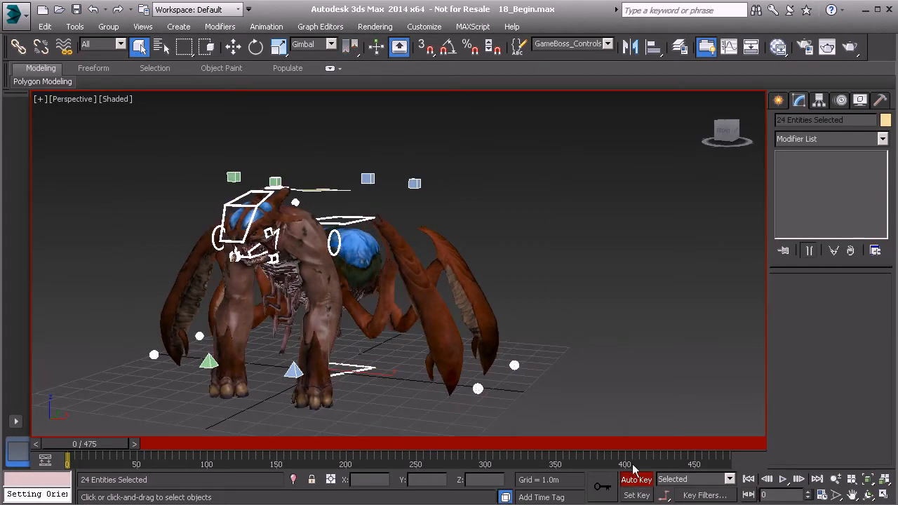
Check which tracks are enabled in the Set Key Filters for the selected controls
alt+middle_drag(533, 319, 436, 312)
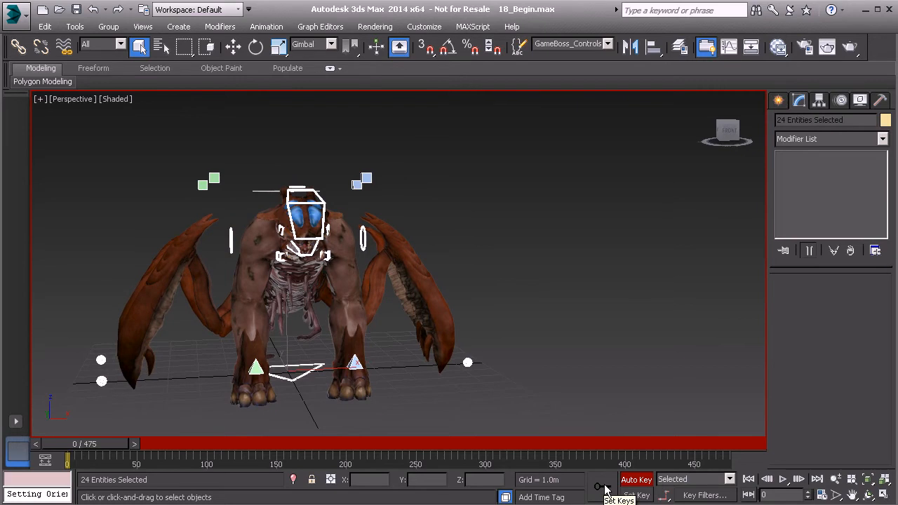
click(706, 496)
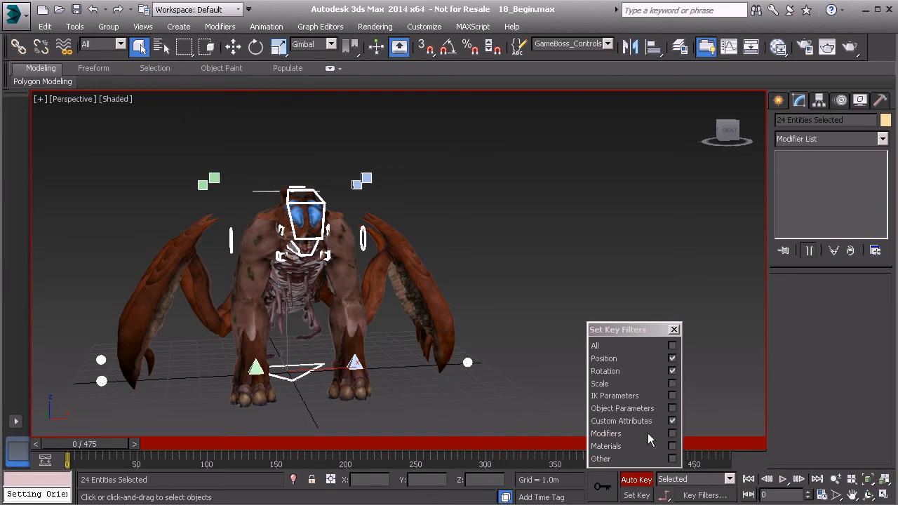
click(673, 329)
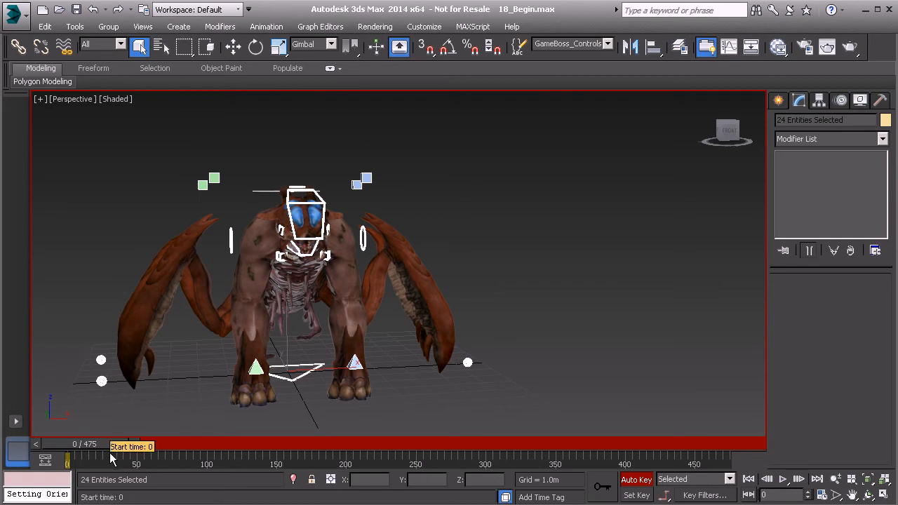
Set the active time range to start at frame 1 and end at frame 200
ctrl+alt+drag(109, 453, 128, 447)
key(Home)
key(q)
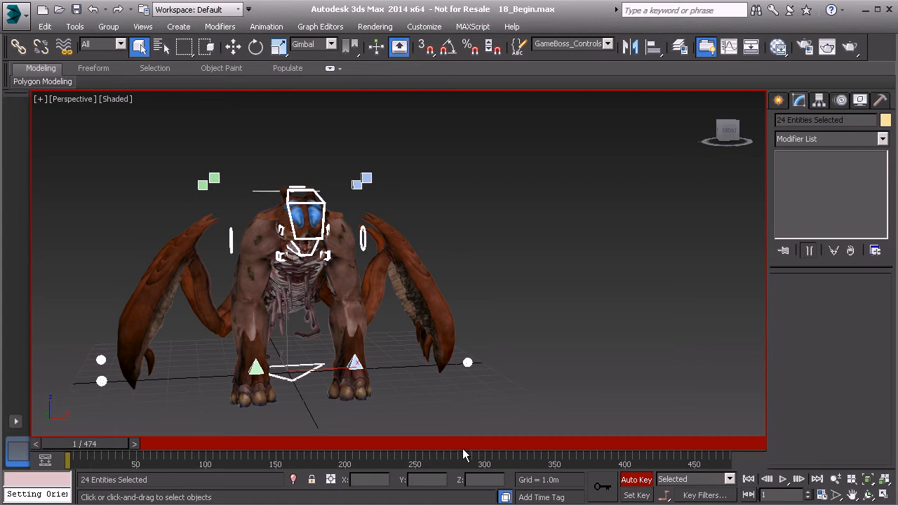
ctrl+alt+right_drag(448, 456, 749, 471)
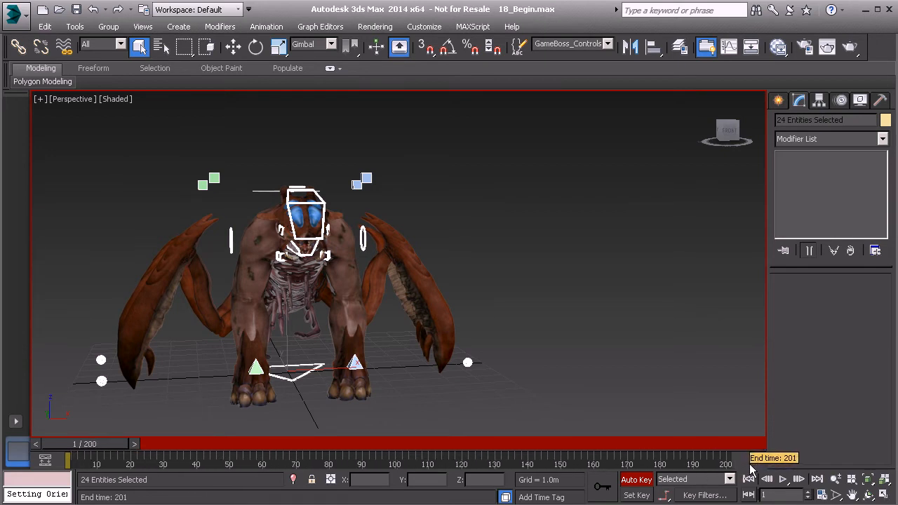
ctrl+alt+right_drag(751, 469, 749, 468)
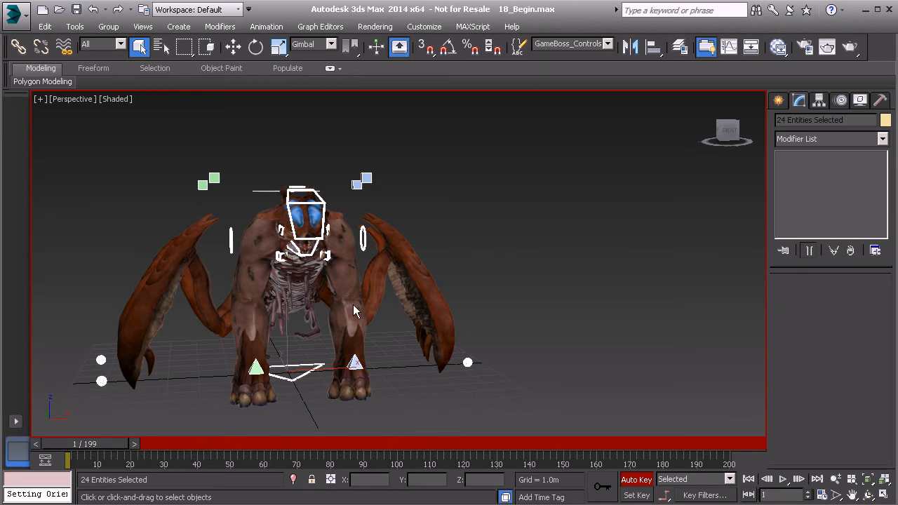
Study the creature's starting pose in profile and from the front at frame 1
alt+middle_drag(309, 275, 470, 240)
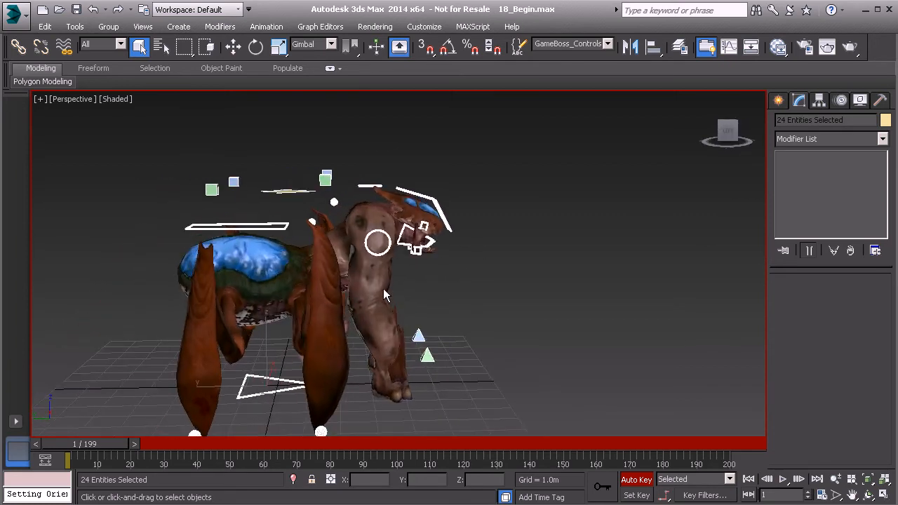
alt+middle_drag(319, 267, 303, 238)
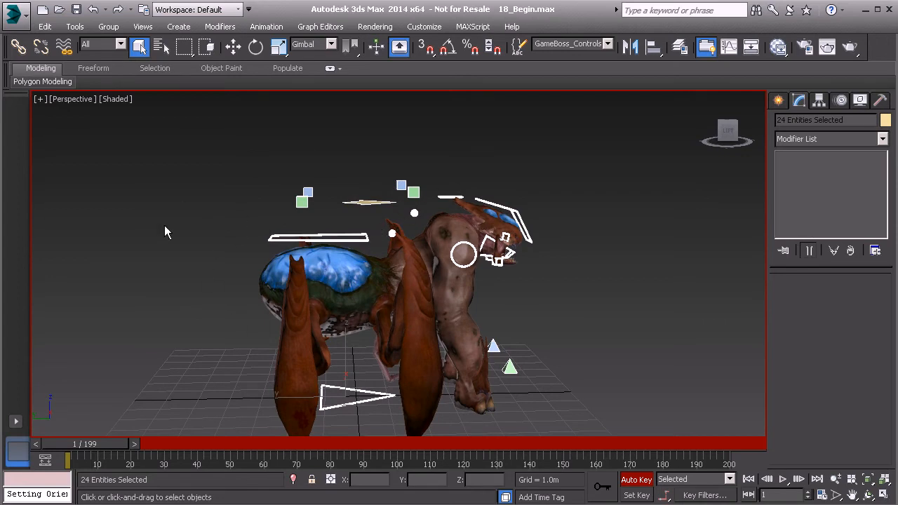
middle_drag(278, 222, 244, 256)
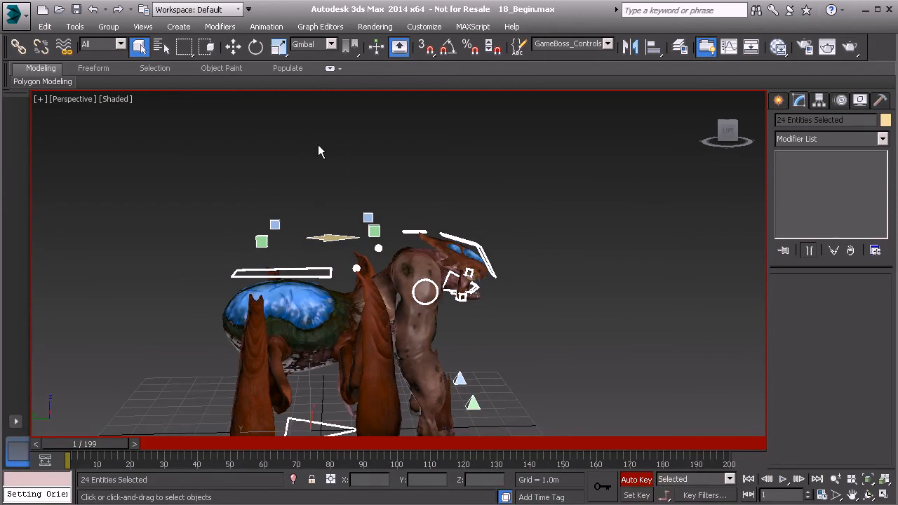
alt+middle_drag(416, 187, 365, 184)
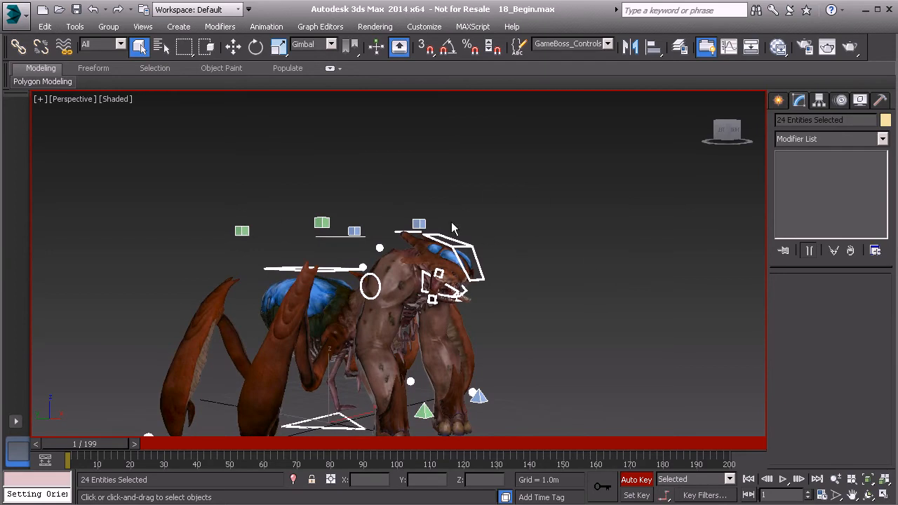
alt+middle_drag(527, 239, 524, 239)
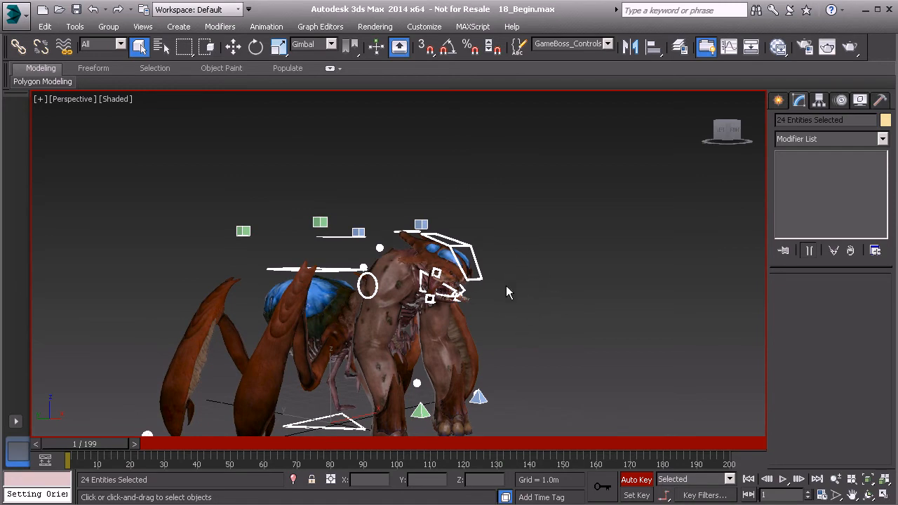
alt+middle_drag(528, 271, 499, 279)
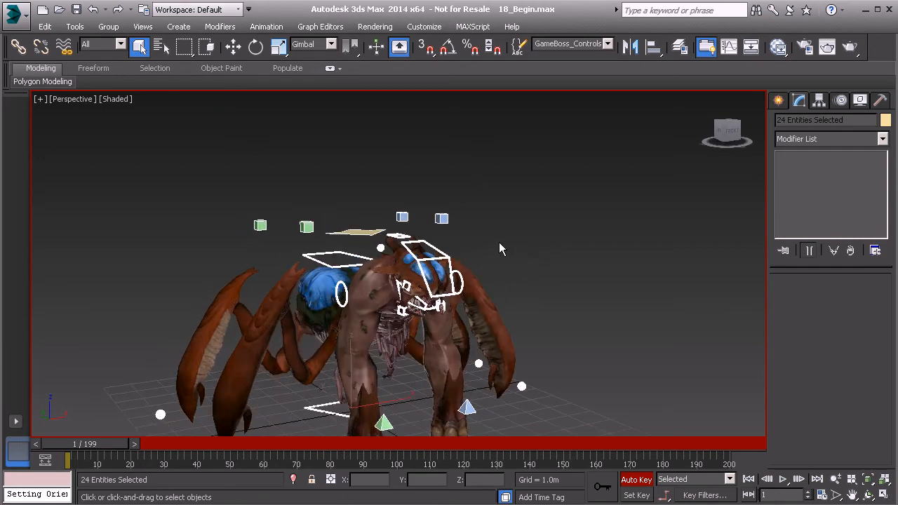
alt+middle_drag(322, 289, 377, 255)
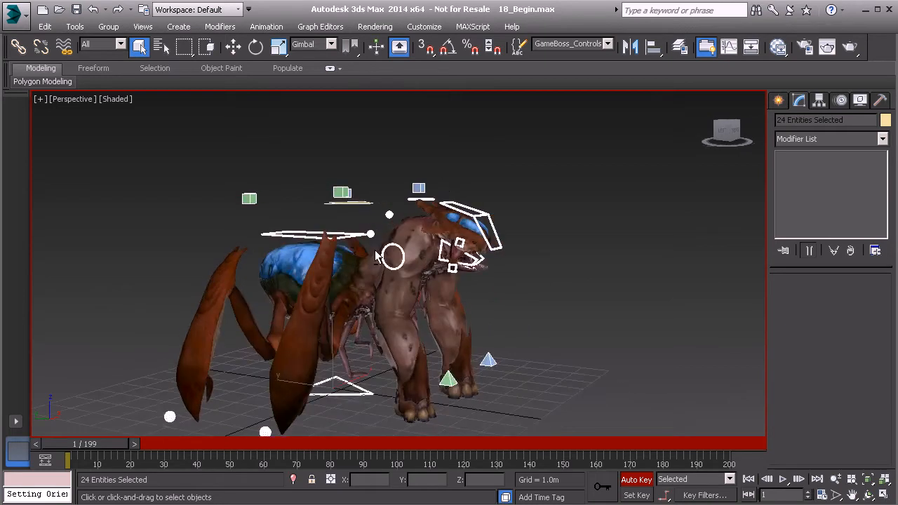
Rotate the center-of-gravity control Anim_COG01 about -15 degrees on X at frame 1, raising the creature's front
alt+middle_drag(217, 300, 355, 265)
click(356, 179)
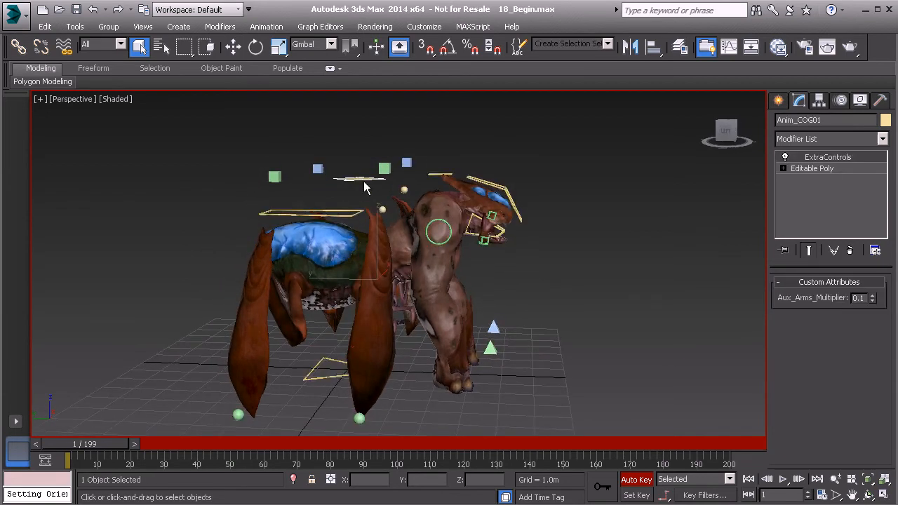
alt+middle_drag(356, 179, 354, 218)
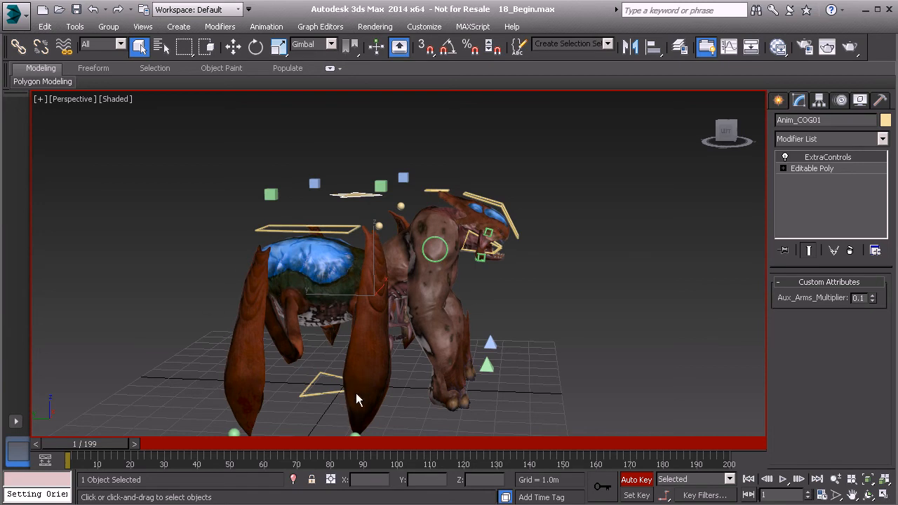
alt+middle_drag(463, 303, 371, 218)
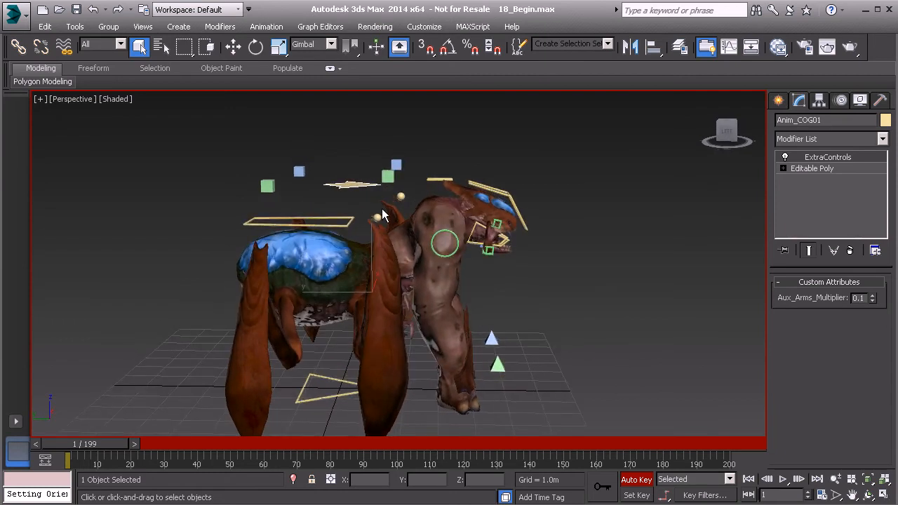
key(e)
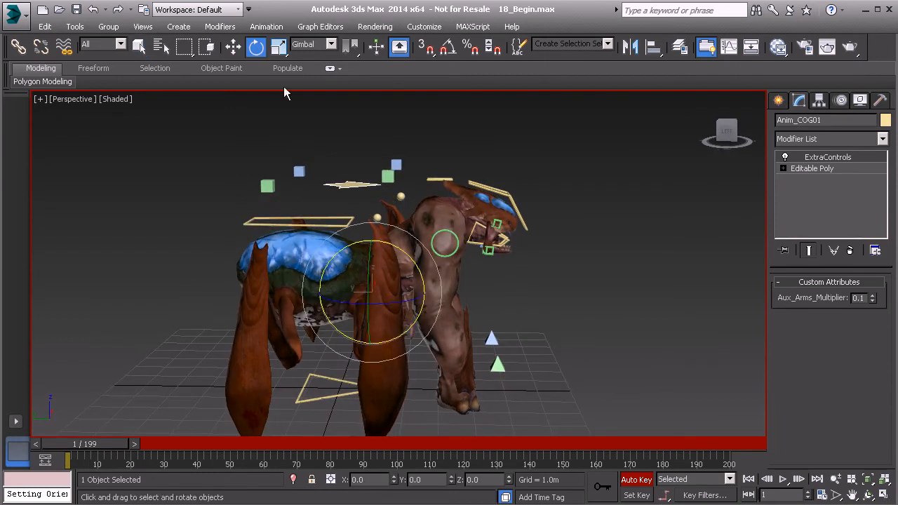
mouse_move(414, 258)
alt+middle_down()
mouse_move(387, 289)
mouse_move(407, 270)
alt+middle_up()
drag(407, 271, 397, 251)
alt+middle_drag(413, 272, 453, 261)
Move Anim_COG01 back and up to about Y -0.81 m, Z 3.44 m at frame 1
key(w)
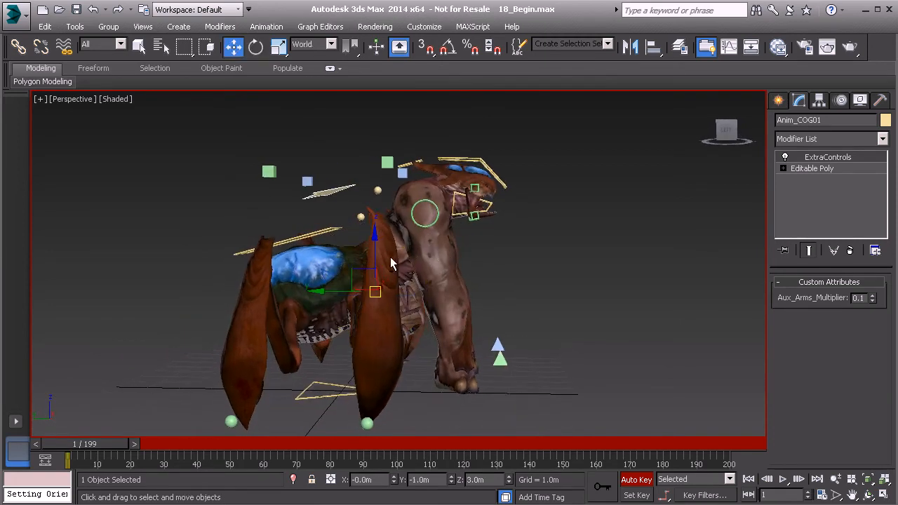
drag(357, 266, 350, 250)
alt+middle_drag(390, 276, 347, 279)
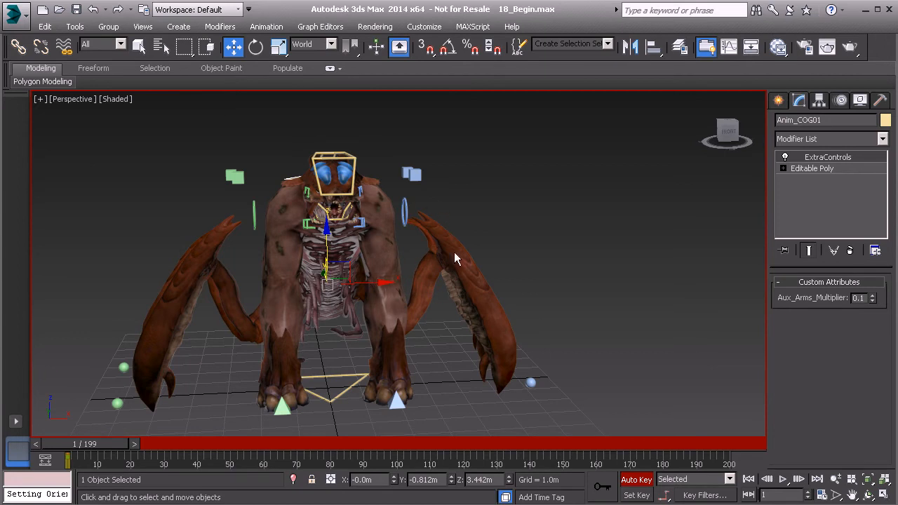
alt+middle_drag(428, 275, 352, 119)
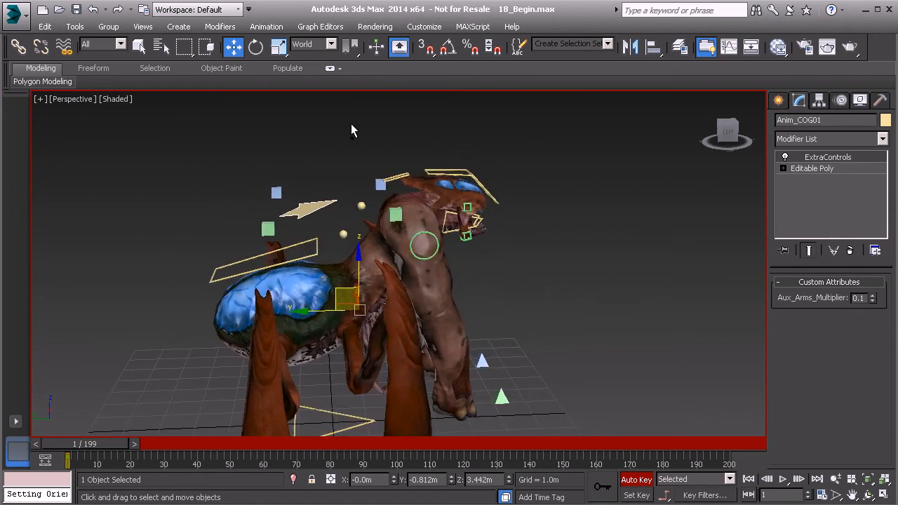
Select both back controls, including Anim_Back01, and bend them forward about 10 degrees on X
click(370, 210)
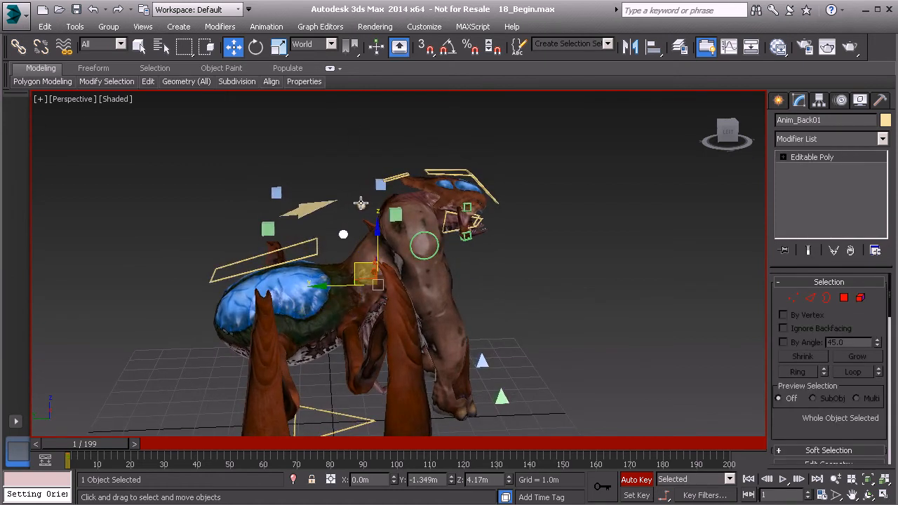
ctrl+click(361, 203)
alt+middle_drag(414, 211, 402, 213)
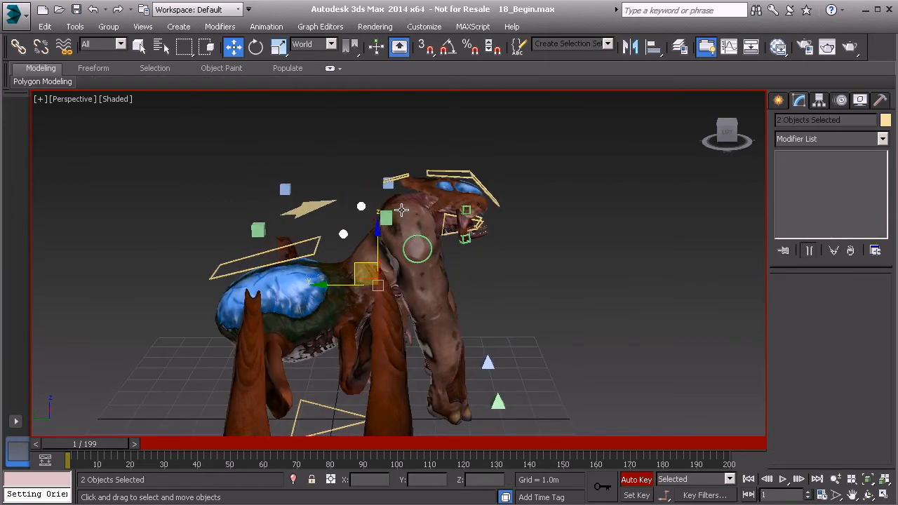
key(e)
drag(397, 236, 402, 253)
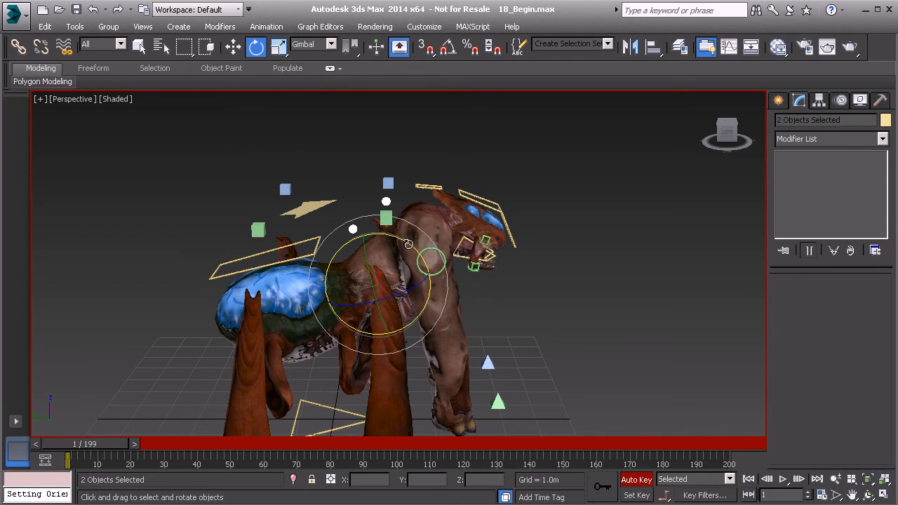
middle_drag(437, 233, 413, 263)
scroll(414, 263, up, 1)
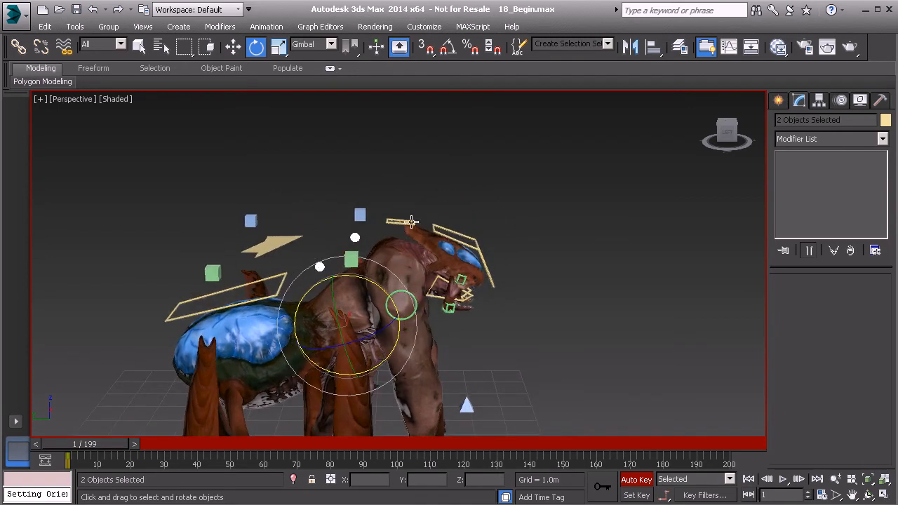
Rotate the neck and head control shapes together about 13 degrees on X, tucking the head down
click(475, 242)
ctrl+click(474, 240)
alt+middle_drag(478, 247, 472, 228)
drag(456, 226, 466, 242)
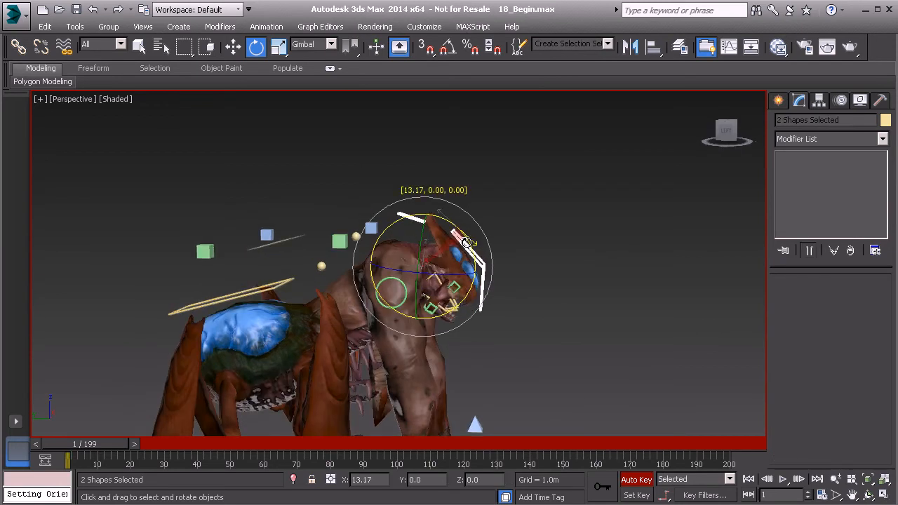
alt+middle_drag(466, 242, 398, 203)
Lift the right hand off the ground by moving Anim_R_Arm01 to about Y -3.06 m, Z 2.19 m, and tilt it
click(427, 366)
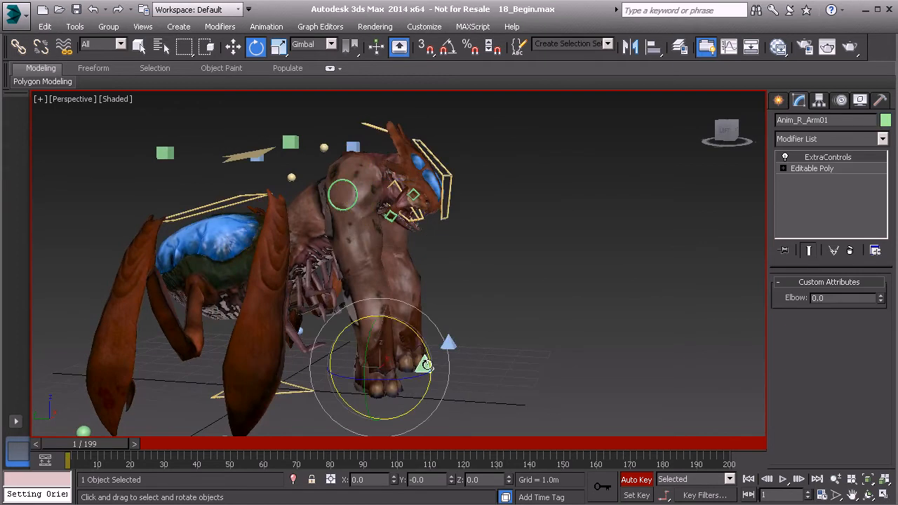
alt+middle_drag(427, 366, 432, 345)
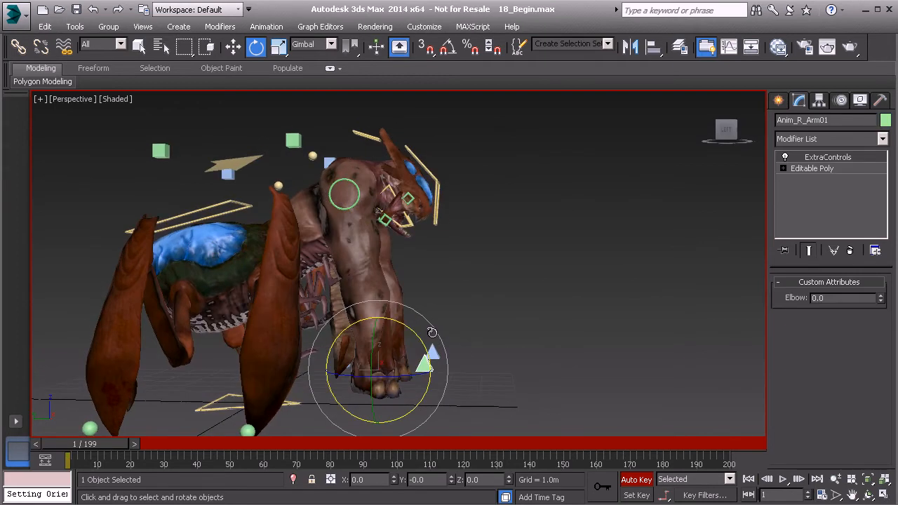
key(w)
drag(364, 351, 404, 330)
key(e)
Raise the left hand forward by moving Anim_L_Arm01 to about Y -4.45 m, Z 2.35 m, and rotate it about -22.7 degrees on X
click(433, 352)
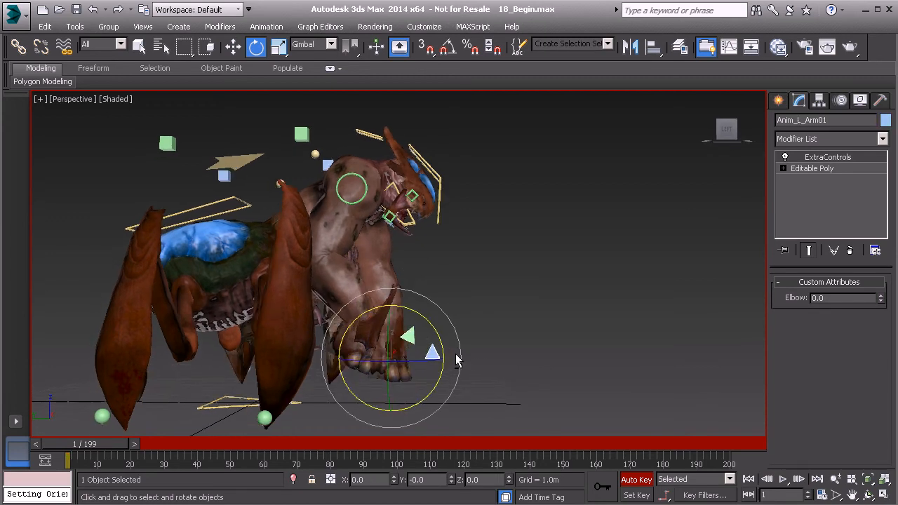
key(w)
drag(377, 340, 407, 293)
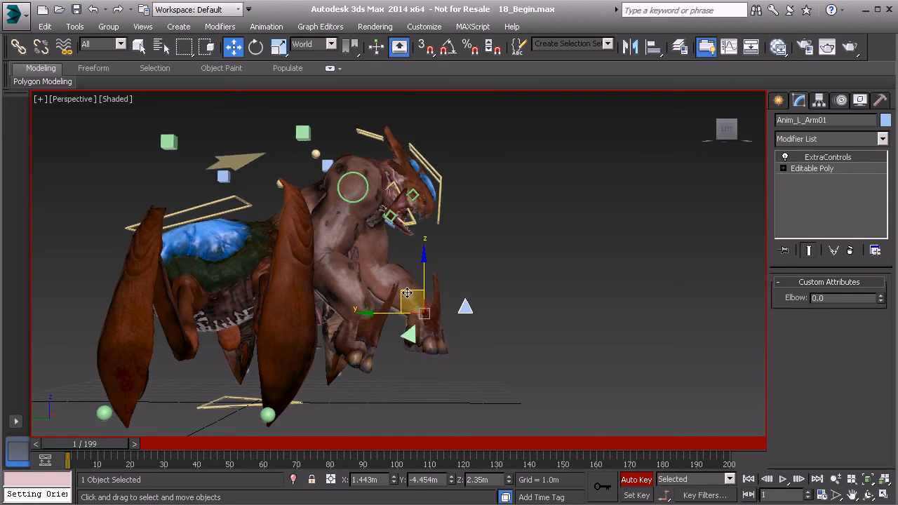
key(e)
drag(427, 261, 431, 258)
mouse_move(564, 365)
alt+middle_down()
mouse_move(480, 365)
mouse_move(560, 367)
alt+middle_up()
Lift the front right petiole leg by moving Anim_R_Petiole_Leg01 to about X -5.42 m, Y -0.67 m, Z 2.70 m
middle_drag(415, 288, 320, 254)
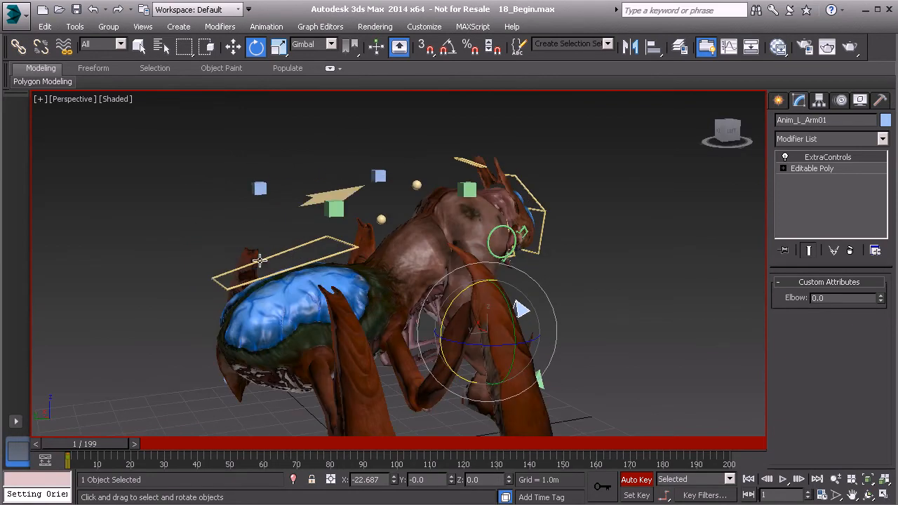
alt+middle_drag(353, 289, 390, 291)
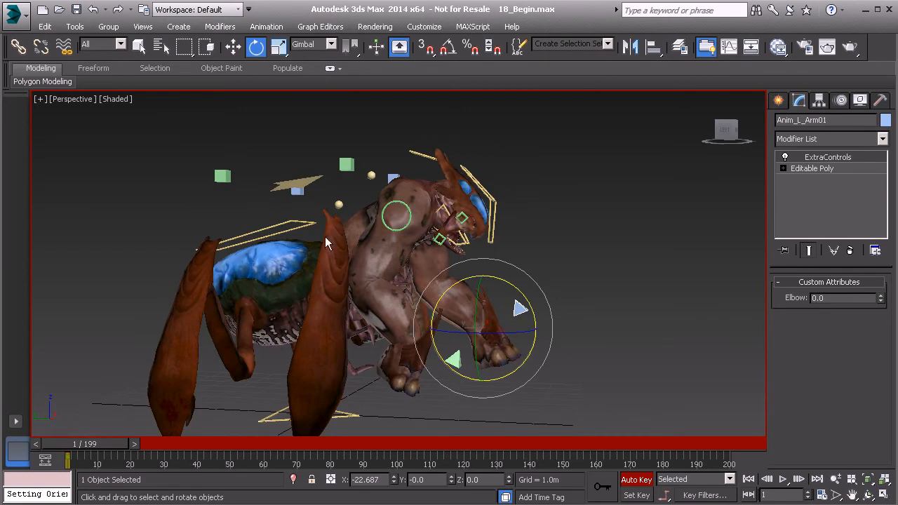
alt+middle_drag(336, 251, 325, 305)
click(221, 393)
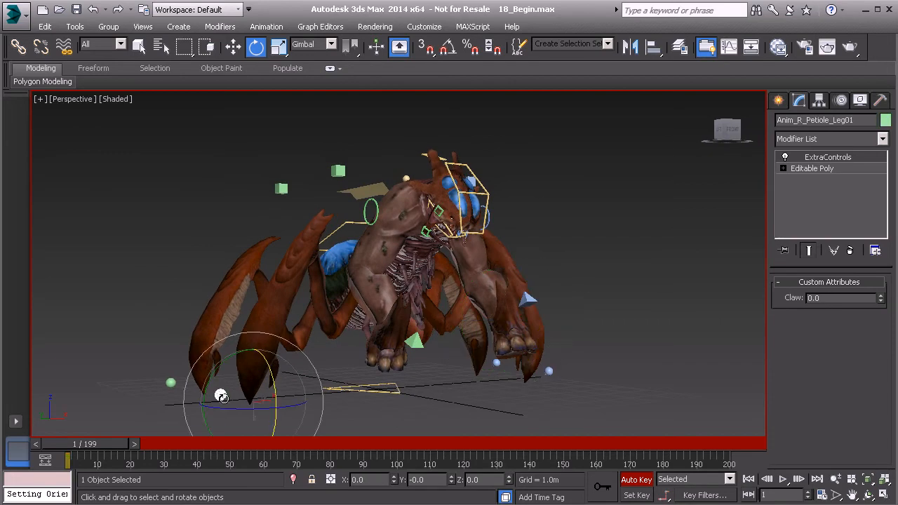
key(w)
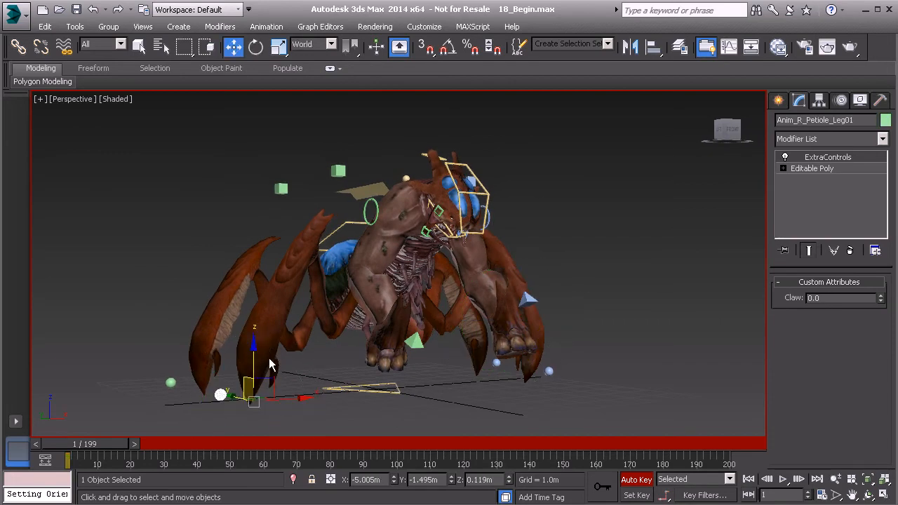
drag(265, 396, 235, 295)
alt+middle_drag(235, 295, 333, 321)
drag(278, 304, 254, 316)
alt+middle_drag(254, 316, 350, 312)
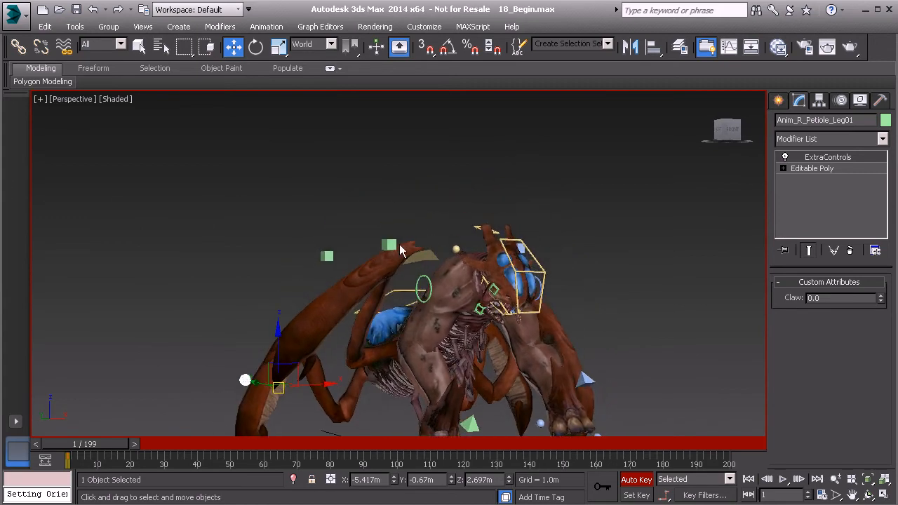
Move the leg target Anim_R_Petiole_Leg_Trgt01 up to about X -3.06 m, Y -0.81 m, Z 8.18 m to aim the raised leg
click(390, 244)
alt+middle_drag(390, 244, 368, 250)
drag(386, 244, 342, 188)
alt+middle_drag(366, 280, 397, 282)
drag(344, 187, 356, 189)
alt+middle_drag(441, 284, 360, 297)
middle_drag(436, 323, 407, 293)
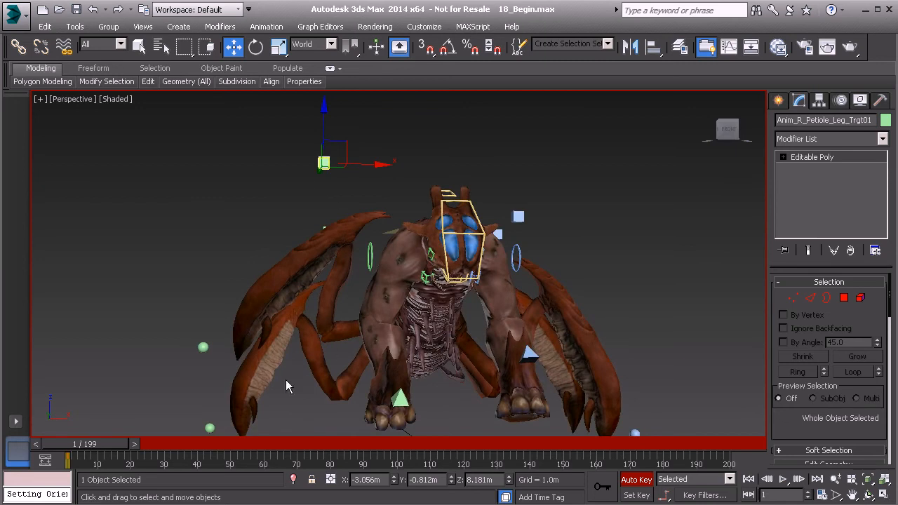
alt+middle_drag(200, 431, 370, 415)
alt+middle_drag(292, 410, 373, 275)
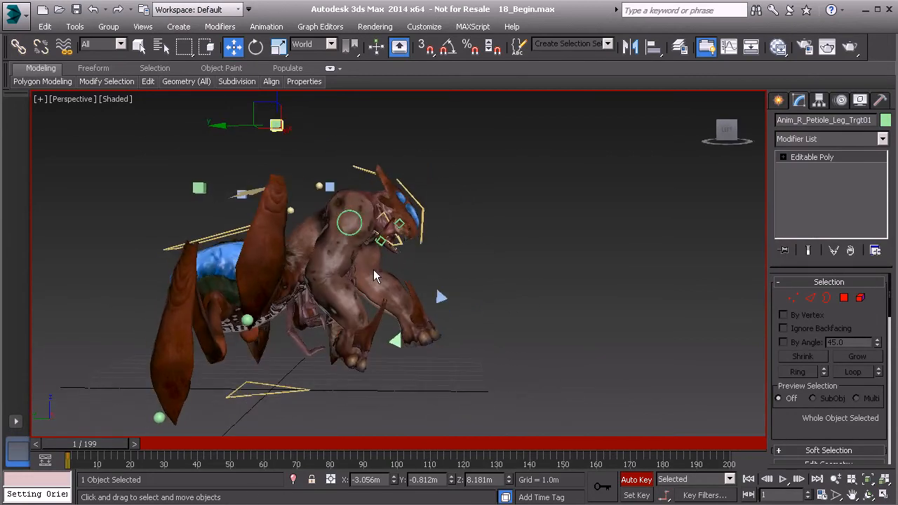
At frame 10, tilt Anim_COG01 forward and lower the body to about Z 2.42 m
drag(104, 446, 130, 447)
key(w)
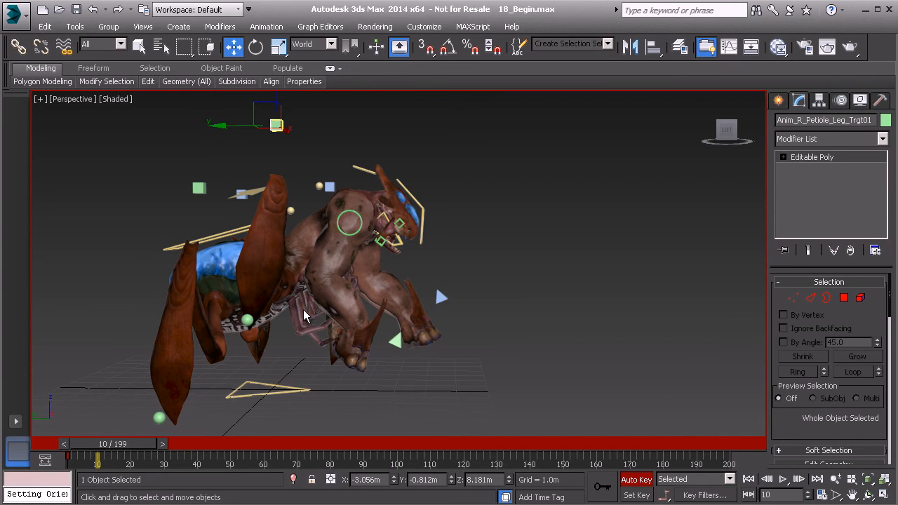
alt+middle_drag(312, 314, 295, 292)
click(242, 191)
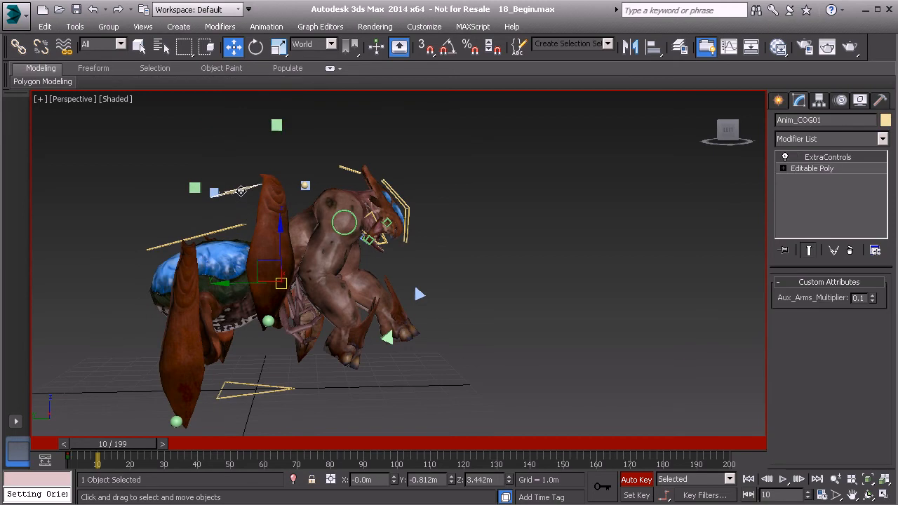
alt+middle_drag(317, 241, 304, 244)
key(e)
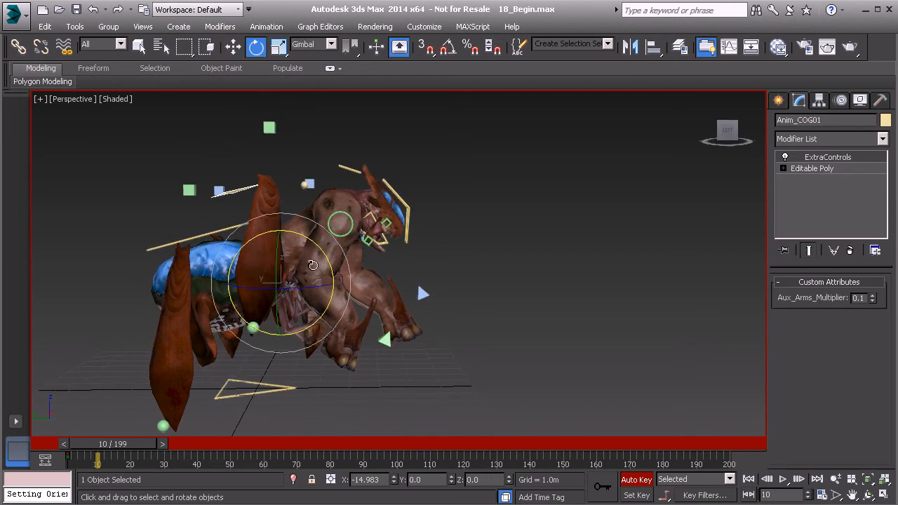
mouse_move(321, 247)
mouse_down()
mouse_move(328, 241)
mouse_move(324, 259)
mouse_up()
key(w)
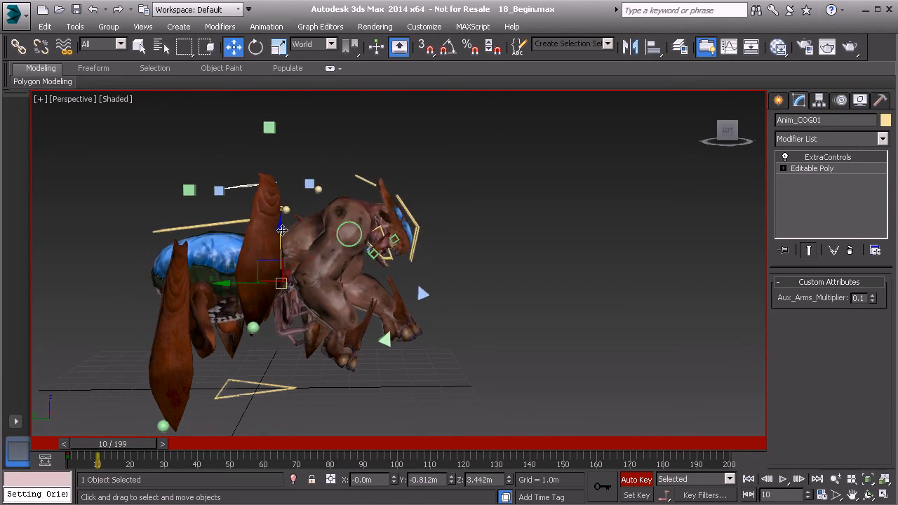
drag(281, 227, 282, 258)
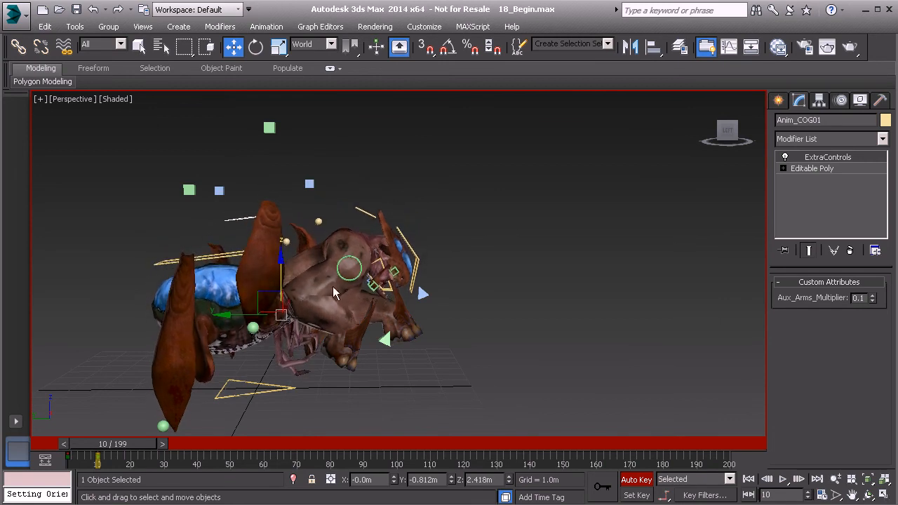
Select both arm controls and return them to their default placement with the hands planted on the ground at frame 10
click(384, 339)
alt+middle_drag(385, 340, 404, 323)
alt+middle_drag(456, 307, 446, 320)
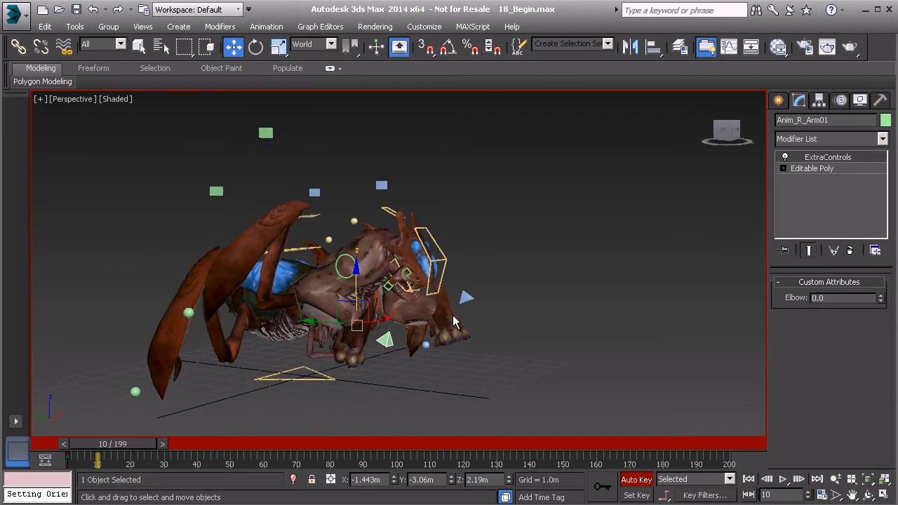
ctrl+click(465, 298)
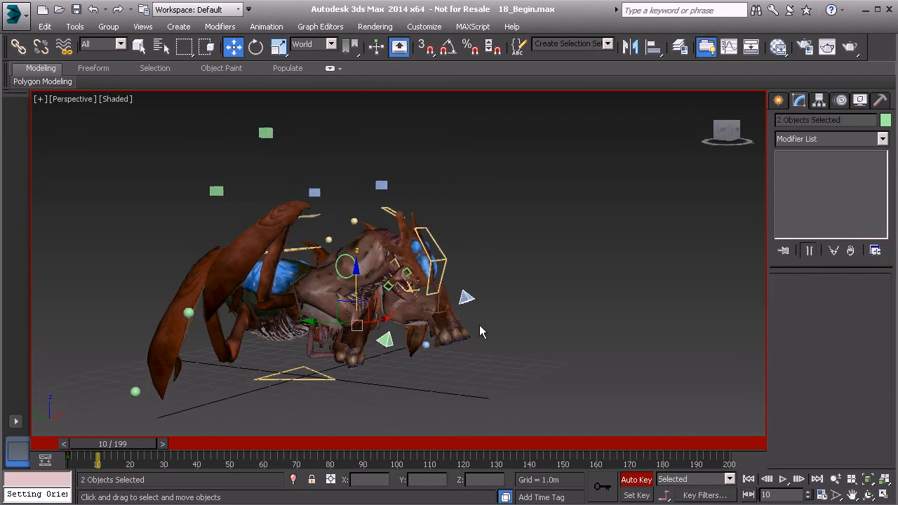
alt+middle_drag(479, 325, 500, 325)
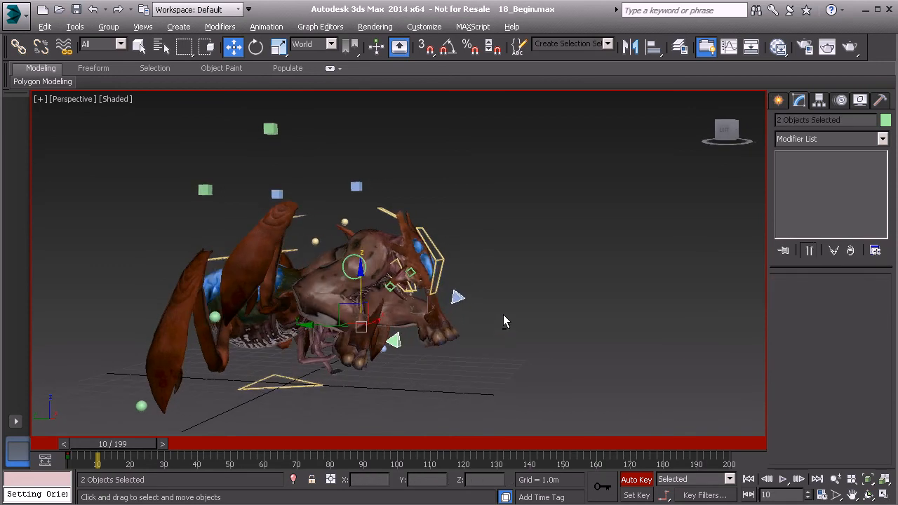
alt+right_click(487, 302)
click(444, 274)
alt+middle_drag(428, 352, 439, 349)
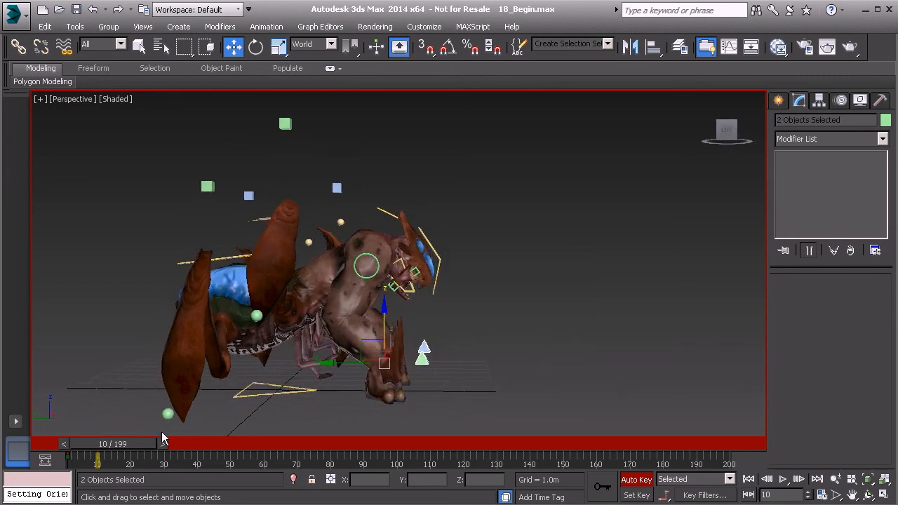
drag(137, 443, 156, 446)
key(w)
scroll(355, 325, up, 5)
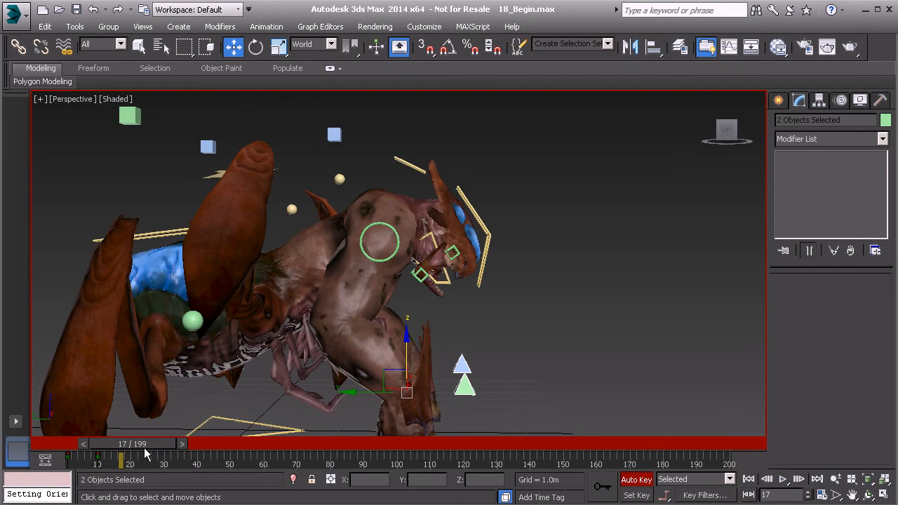
drag(145, 447, 125, 447)
Bend the lower back control Anim_Back01 forward to about 38 degrees on X at frame 10
alt+middle_drag(354, 230, 294, 212)
click(294, 212)
key(e)
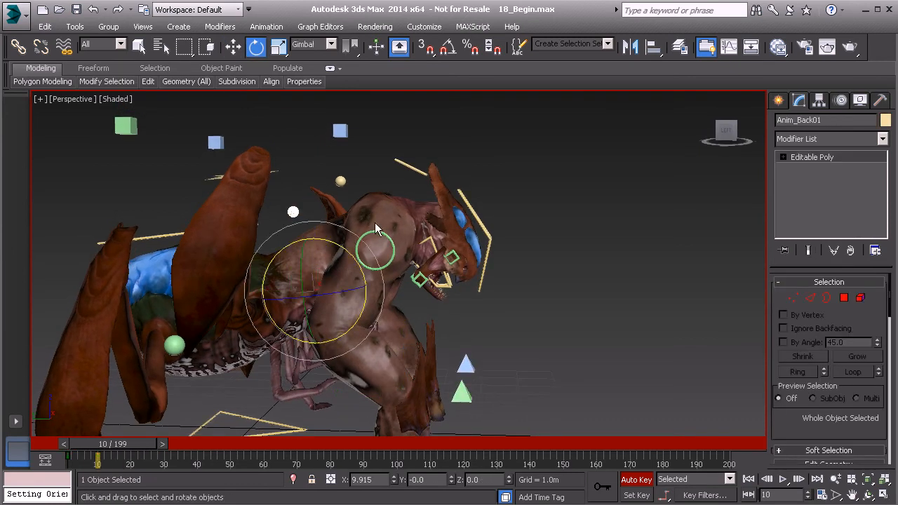
drag(350, 251, 352, 300)
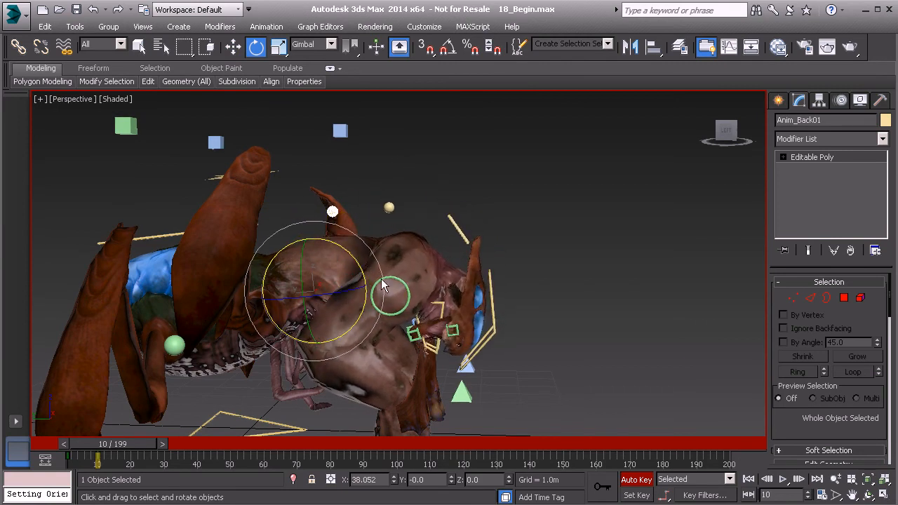
At frame 10, rotate Anim_Neck01 to about -19.2 degrees on X and Anim_Head01 to about 2.8 degrees on X to lift the face
alt+middle_drag(401, 255, 387, 253)
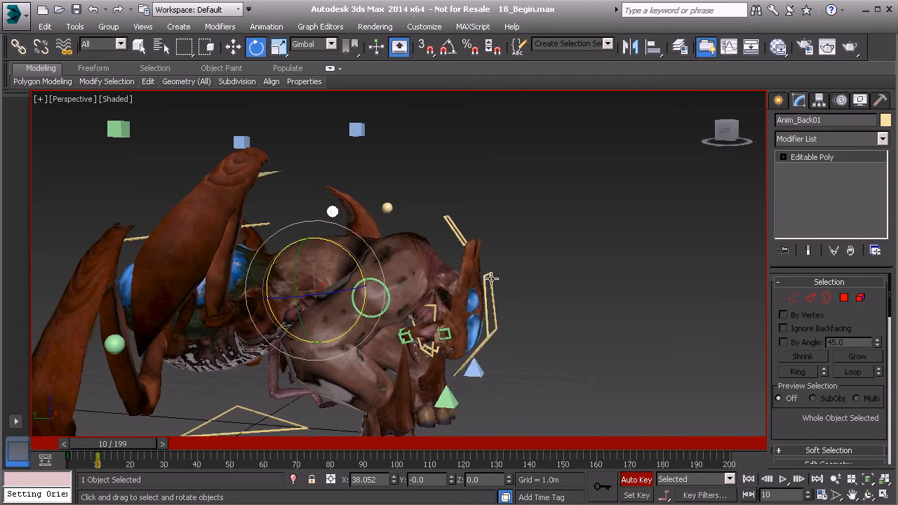
click(453, 226)
drag(450, 240, 406, 226)
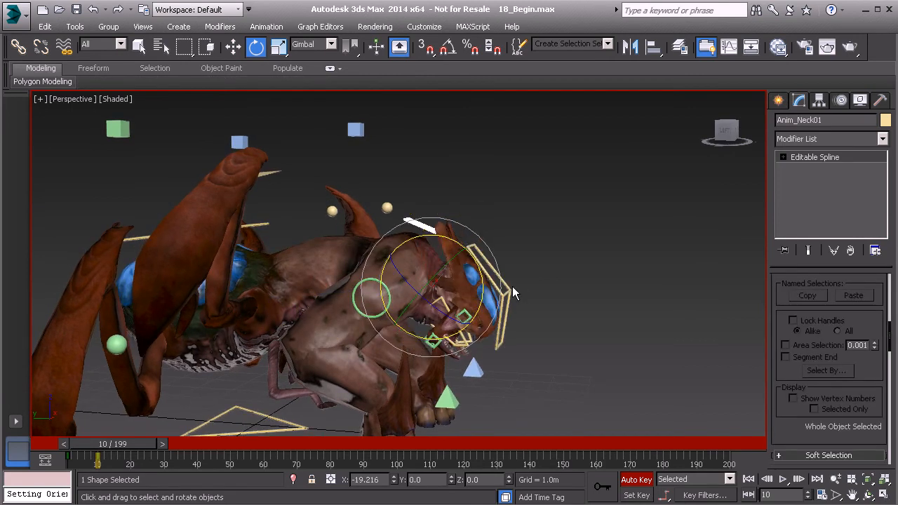
alt+middle_drag(512, 285, 515, 283)
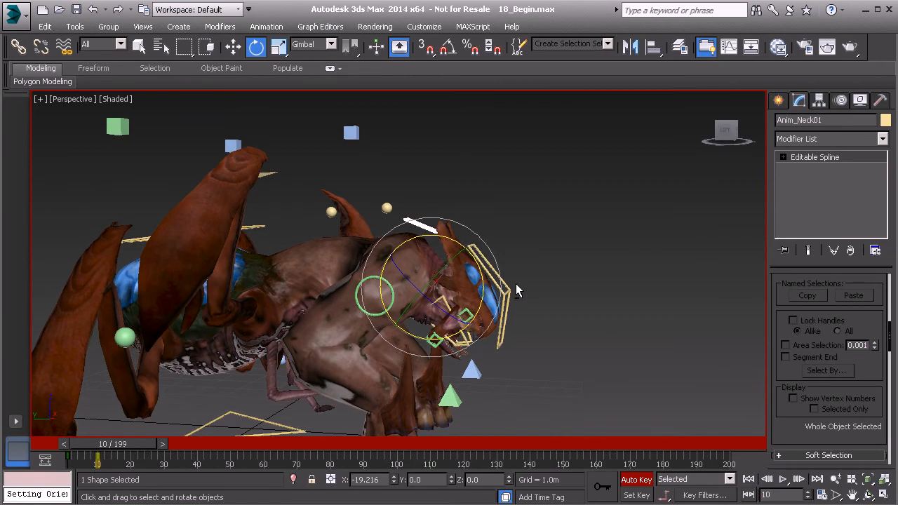
click(500, 281)
drag(512, 280, 502, 262)
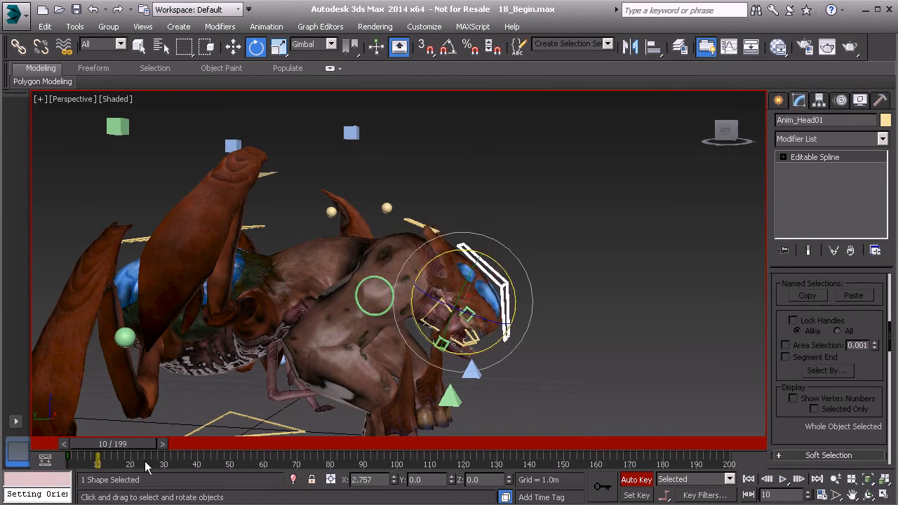
Scrub the timeline around frames 10 to 12 and examine the landing pose around Anim_Thorax01 and the raised leg
mouse_move(122, 446)
mouse_down()
mouse_move(88, 447)
mouse_move(147, 447)
mouse_move(90, 452)
mouse_move(123, 455)
mouse_up()
key(e)
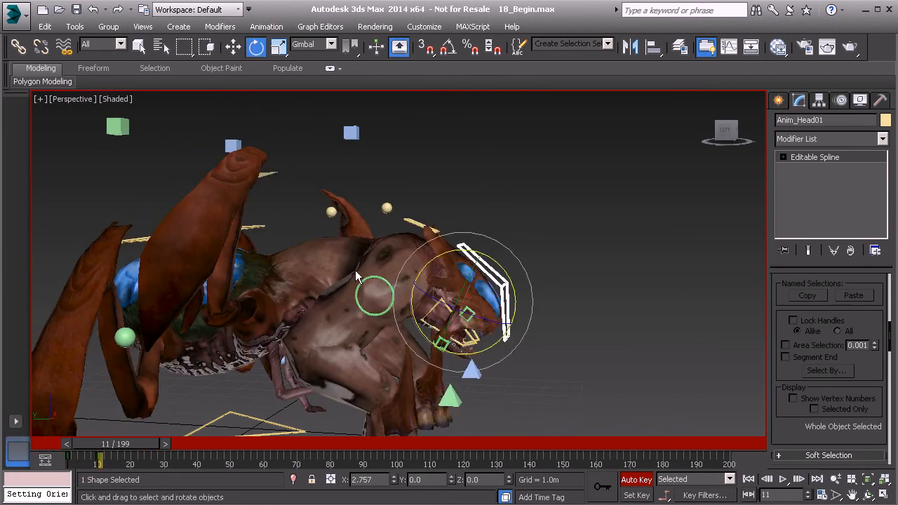
click(385, 209)
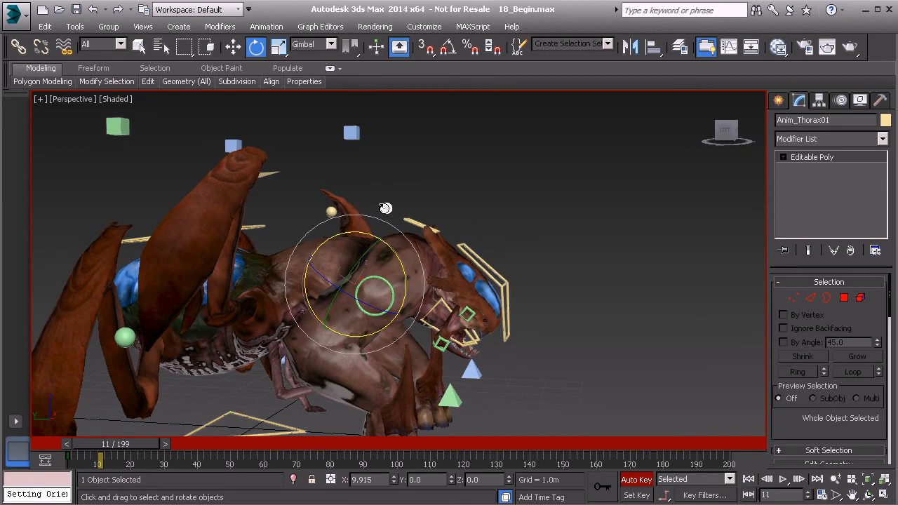
drag(123, 448, 118, 451)
drag(390, 261, 353, 280)
mouse_move(127, 456)
mouse_down()
mouse_move(101, 450)
mouse_move(160, 451)
mouse_move(105, 455)
mouse_move(130, 455)
mouse_up()
alt+middle_drag(335, 279, 170, 286)
At frame 12, move the right petiole leg control Anim_R_Petiole_Leg01 down so its claw reaches the ground
click(205, 302)
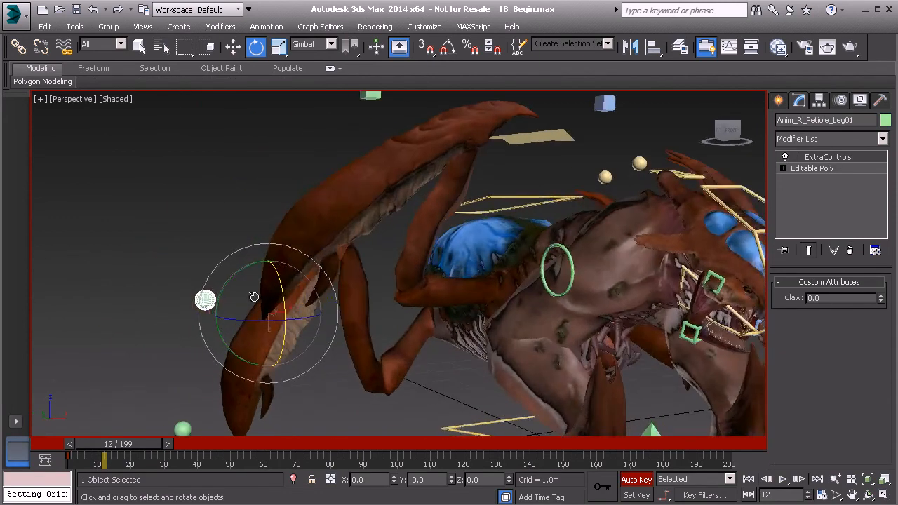
middle_drag(252, 297, 255, 253)
mouse_move(308, 265)
alt+middle_down()
mouse_move(309, 281)
mouse_move(294, 271)
alt+middle_up()
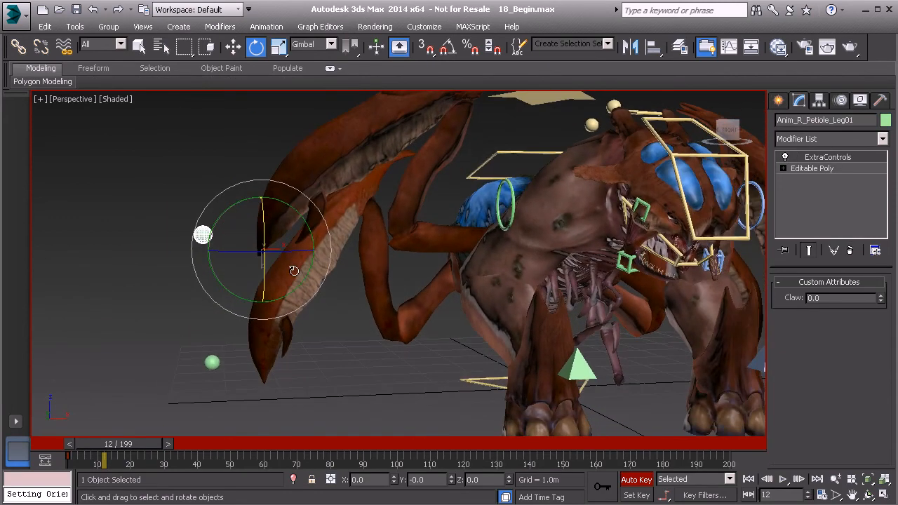
right_click(144, 222)
click(105, 191)
alt+middle_drag(256, 270, 246, 375)
At frame 10, raise Anim_R_Gaster_Leg01 up and back to about X -5.27 m, Y 2.99 m, Z 2.73 m
click(202, 388)
key(w)
drag(118, 442, 112, 445)
drag(230, 385, 156, 241)
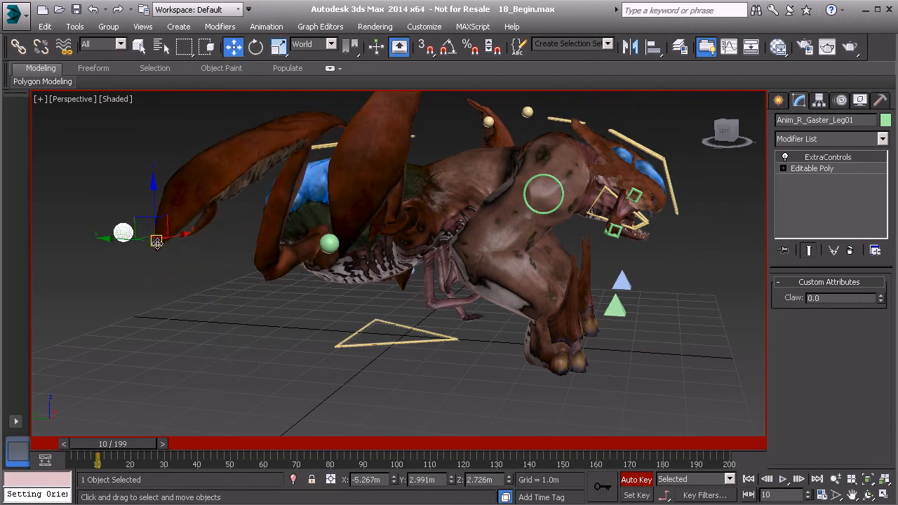
Return to frame 1 and set a key for Anim_R_Gaster_Leg01 in its planted position
drag(141, 441, 107, 446)
key(w)
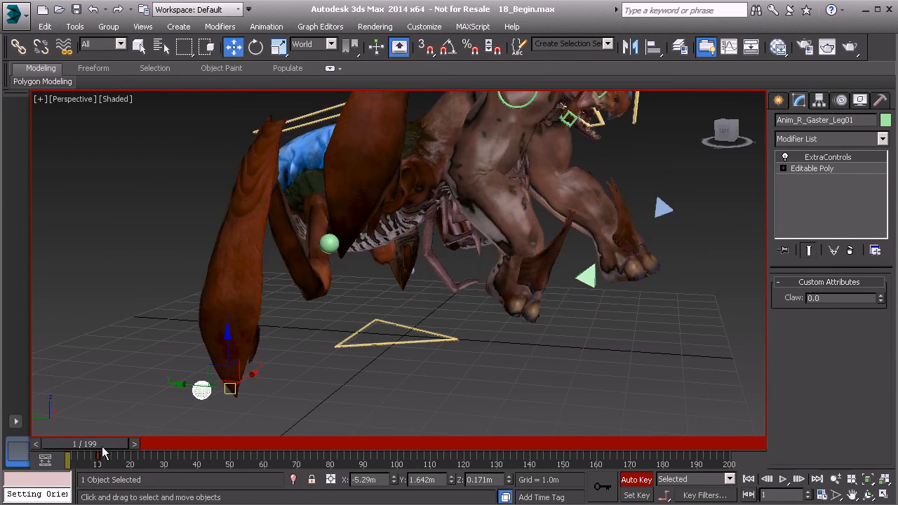
click(598, 491)
drag(98, 443, 68, 443)
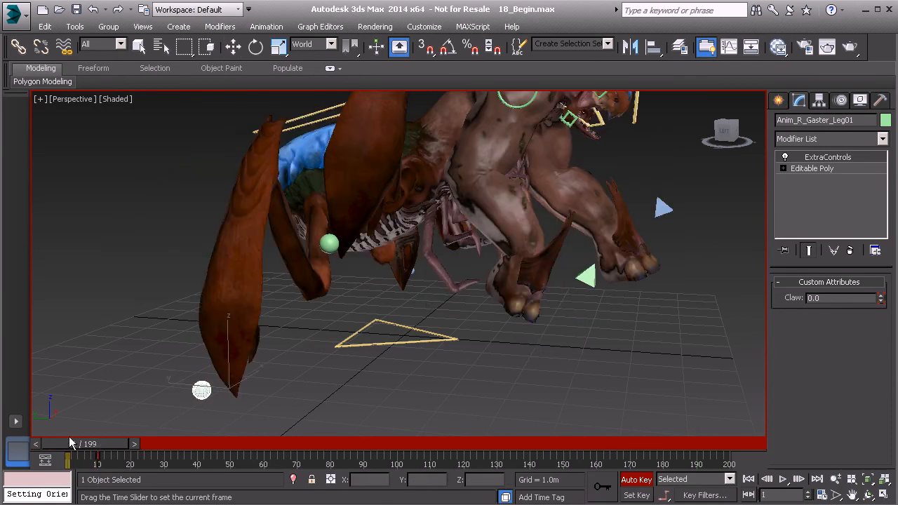
Select all controls with the GameBoss_Controls selection set and shift their stray keys just after frame 10 back to frame 10
click(607, 44)
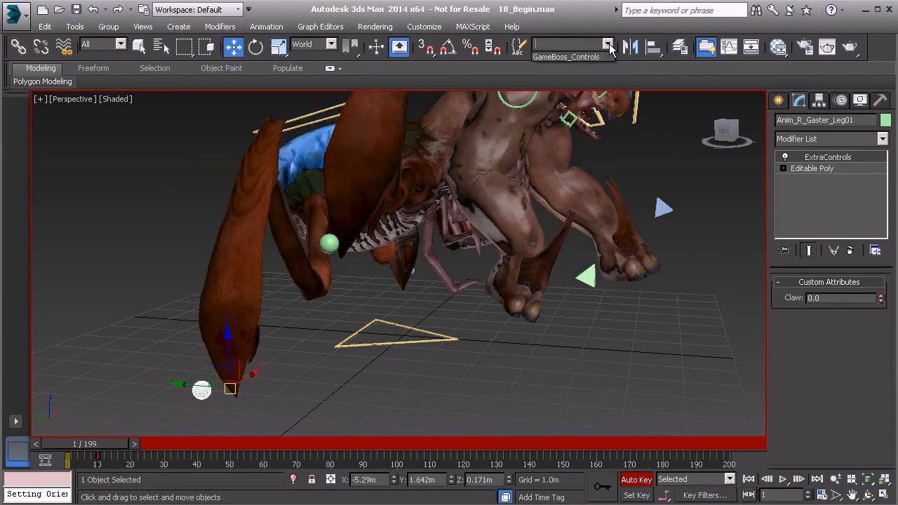
click(575, 57)
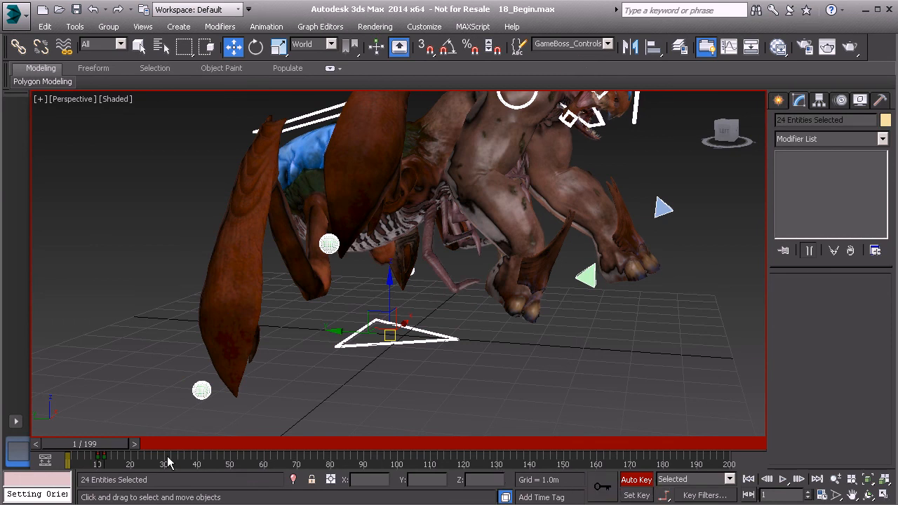
click(330, 243)
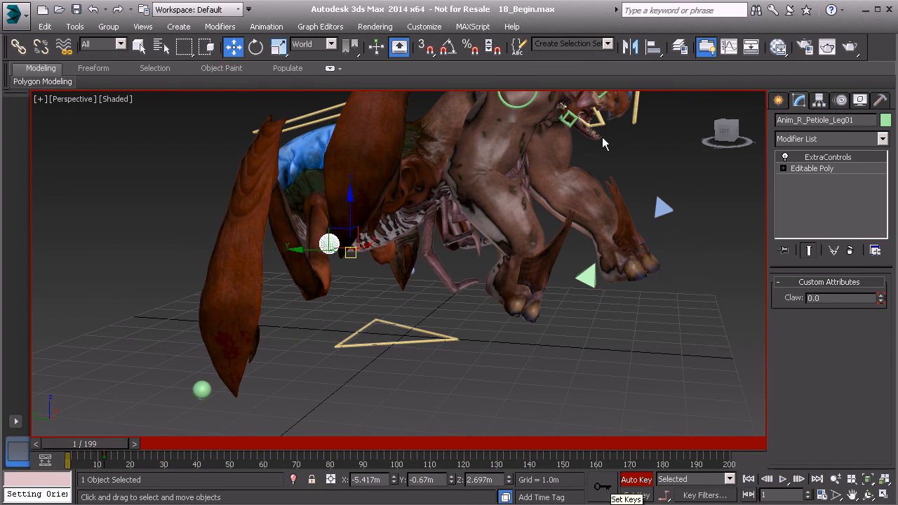
click(595, 43)
click(589, 54)
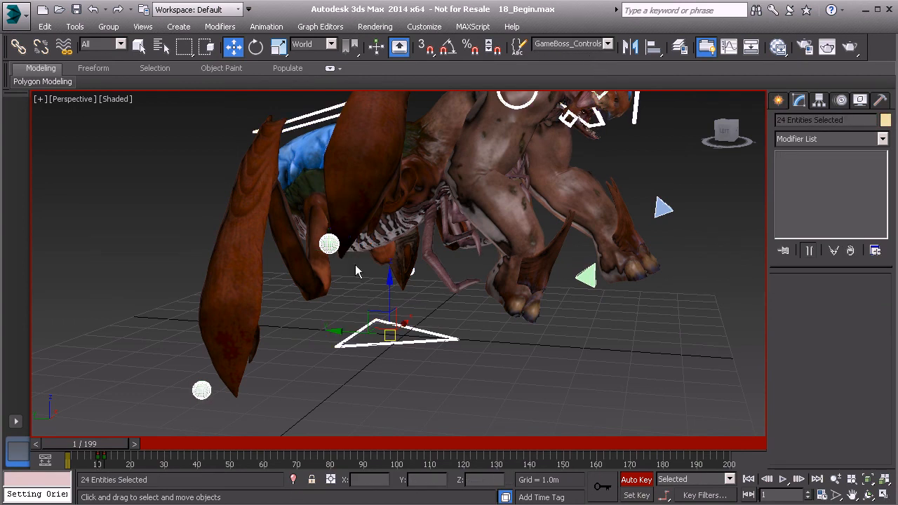
drag(103, 459, 97, 464)
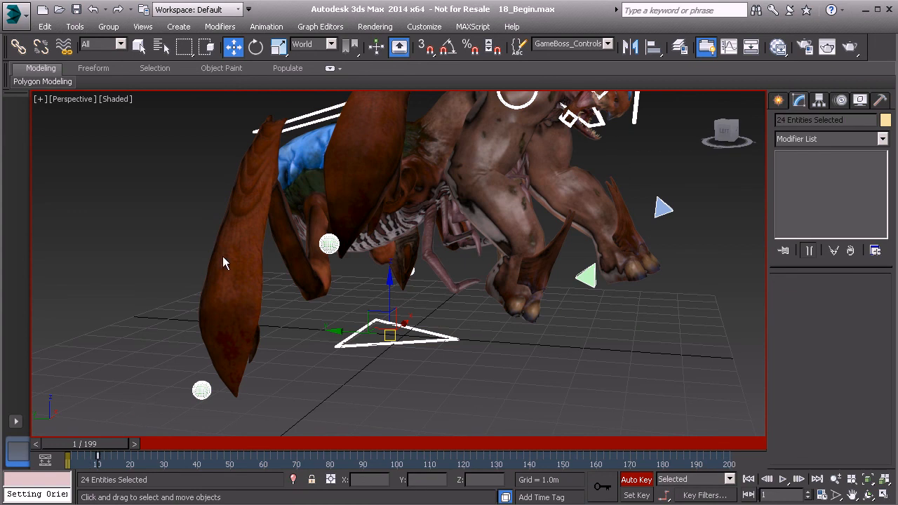
At frame 10, move the left petiole leg control Anim_L_Petiole_Leg01 forward along Y, near the planted hands
middle_drag(284, 265, 274, 271)
drag(90, 449, 128, 449)
middle_drag(462, 305, 388, 287)
alt+middle_drag(455, 275, 413, 368)
click(404, 339)
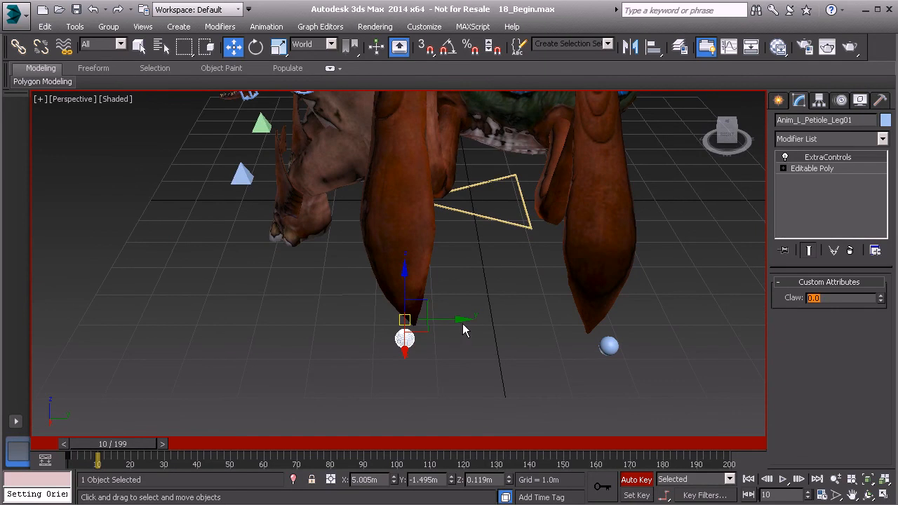
drag(462, 319, 303, 317)
alt+middle_drag(338, 298, 281, 294)
mouse_move(136, 447)
mouse_down()
mouse_move(90, 447)
mouse_move(140, 456)
mouse_move(128, 454)
mouse_up()
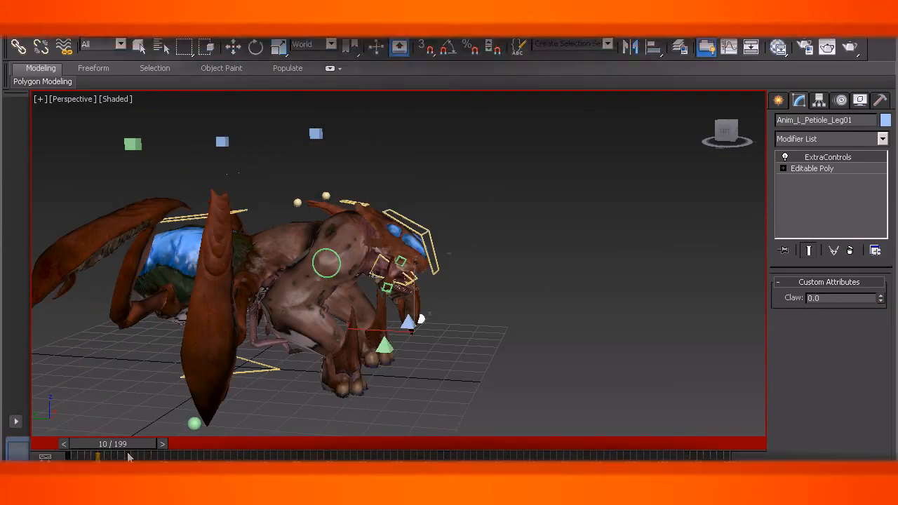